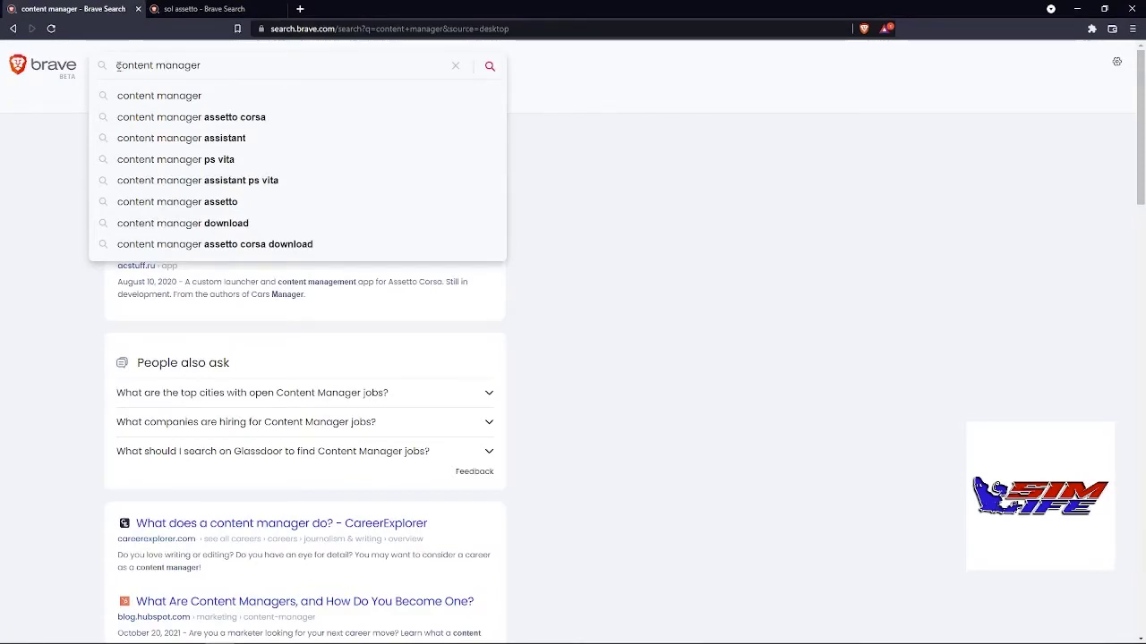
Step: Open the acstuff.ru Content Manager page from the "content manager" search results
drag(117, 68, 209, 67)
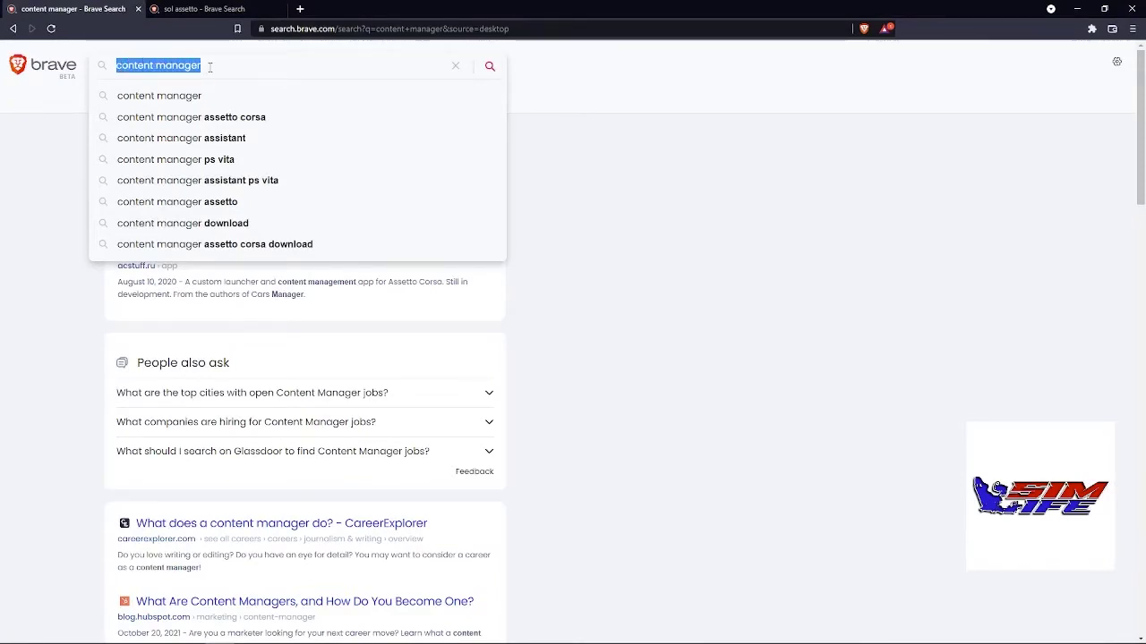
click(278, 69)
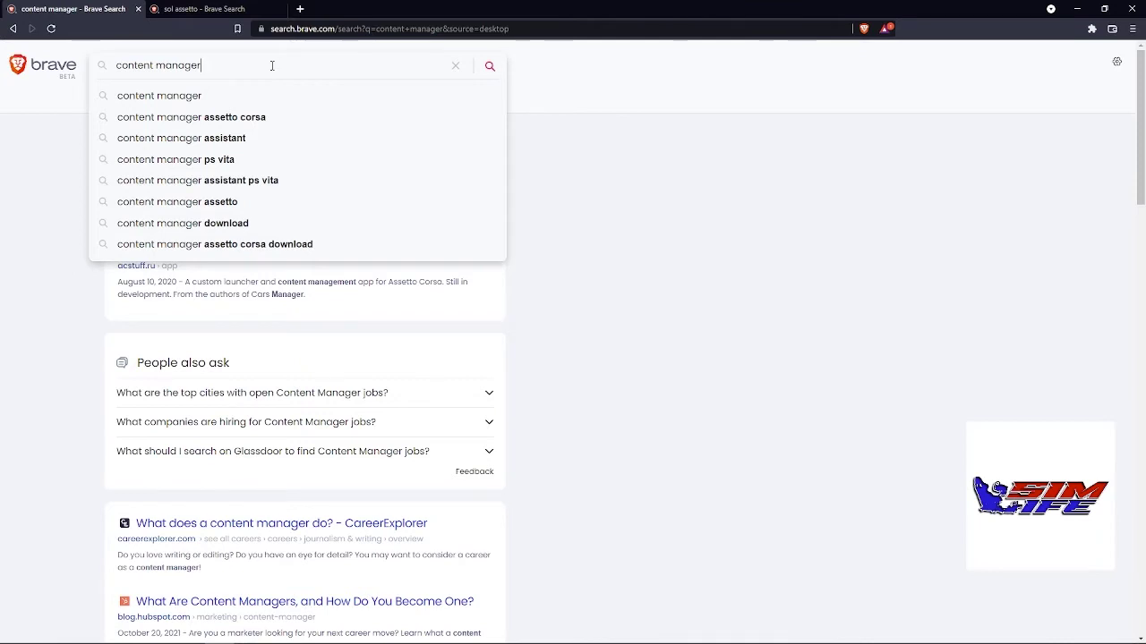
click(71, 168)
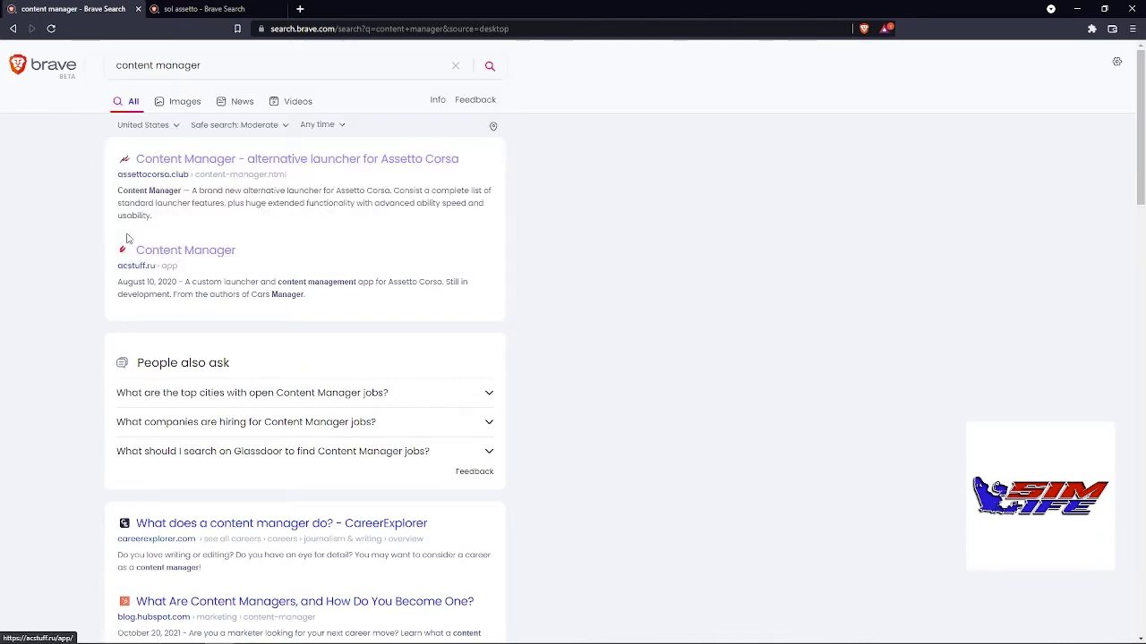
click(166, 254)
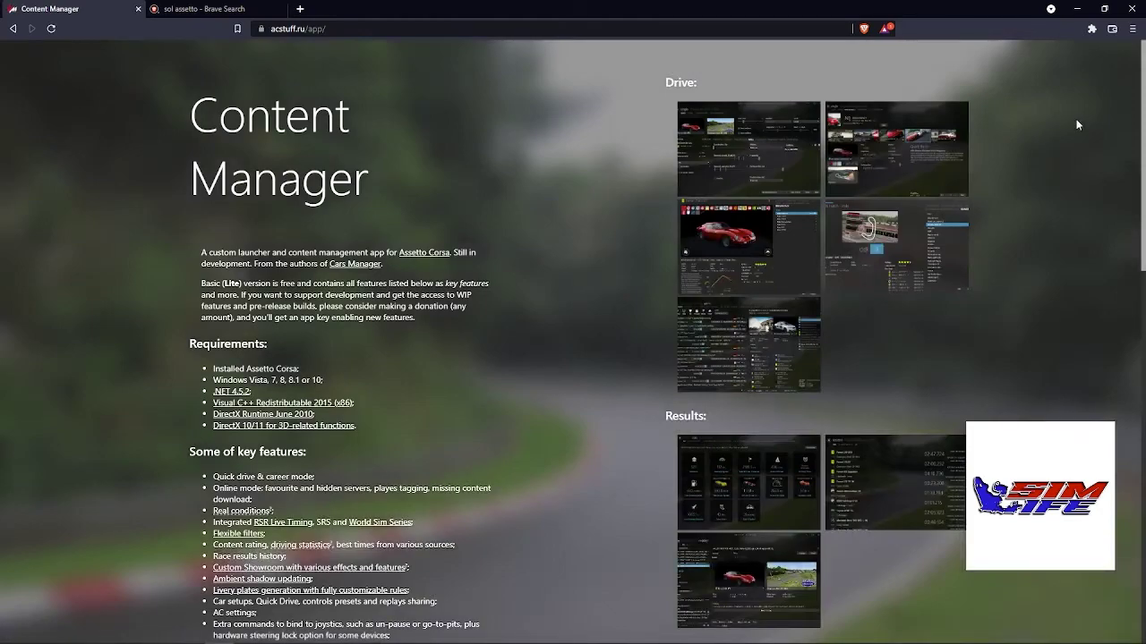
Step: Download Content Manager directly from its website and save the zip file as latest in the Downloads folder
scroll(1129, 286, down, 5)
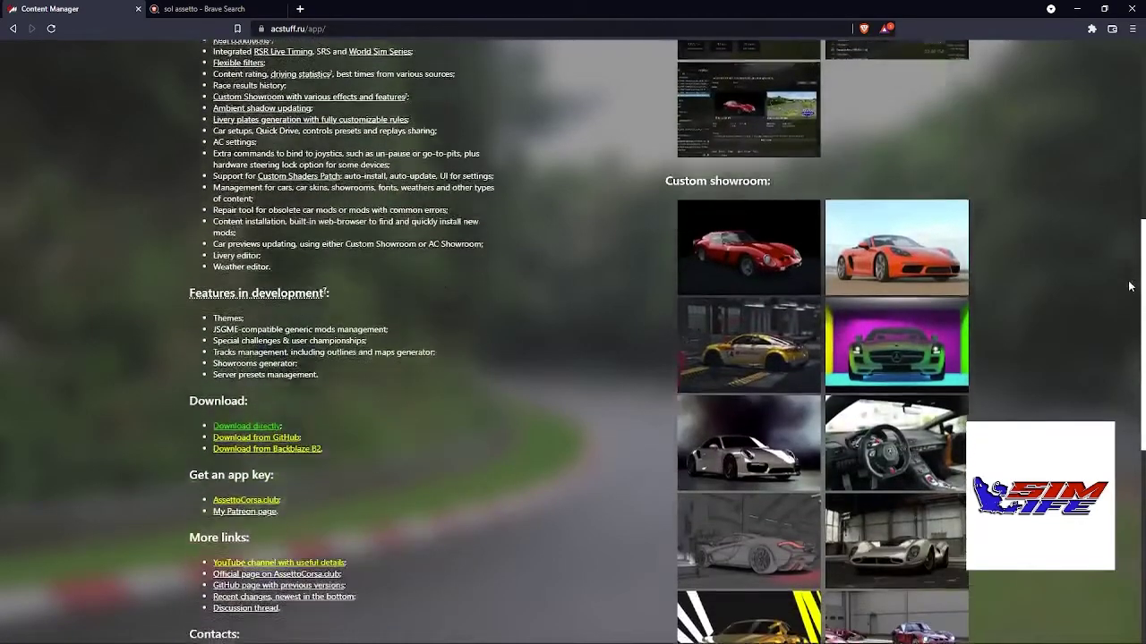
scroll(1129, 286, down, 1)
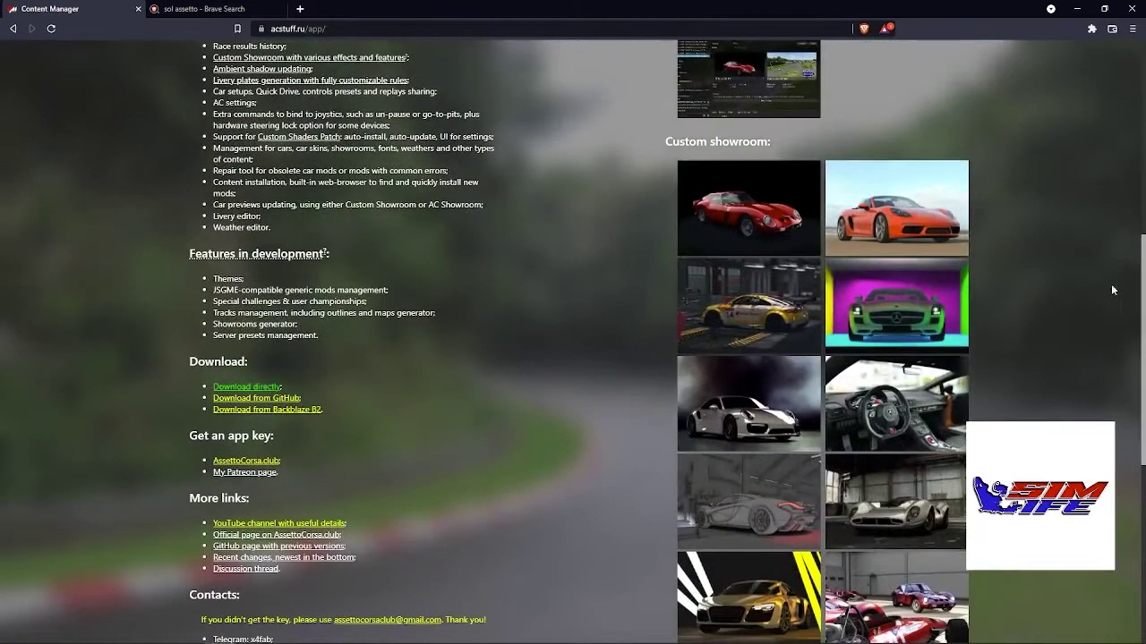
click(238, 391)
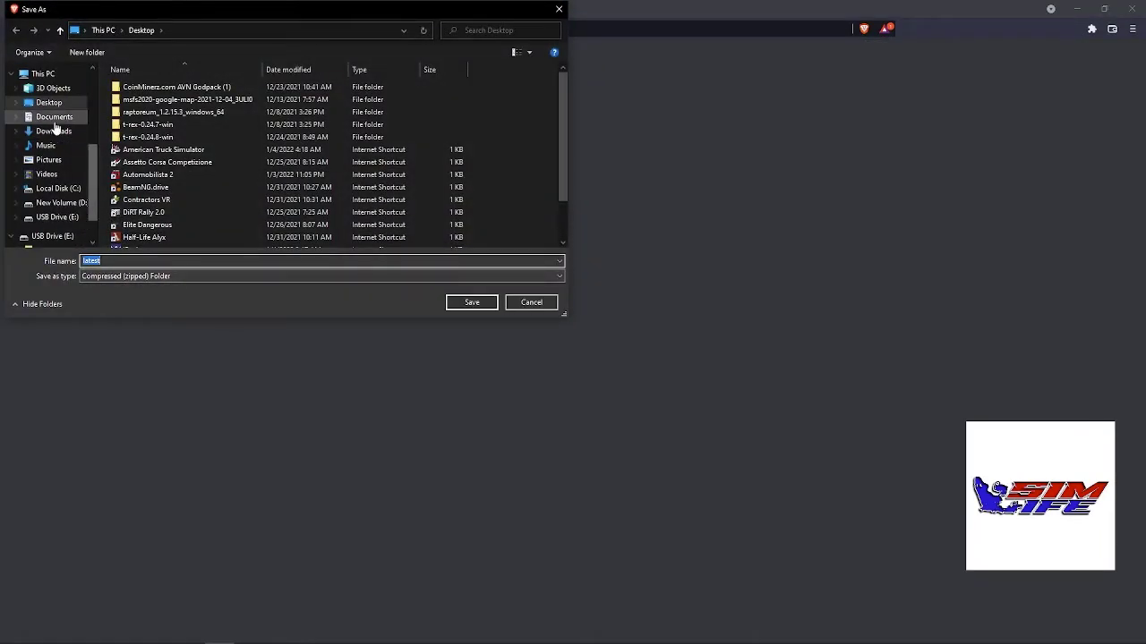
click(54, 132)
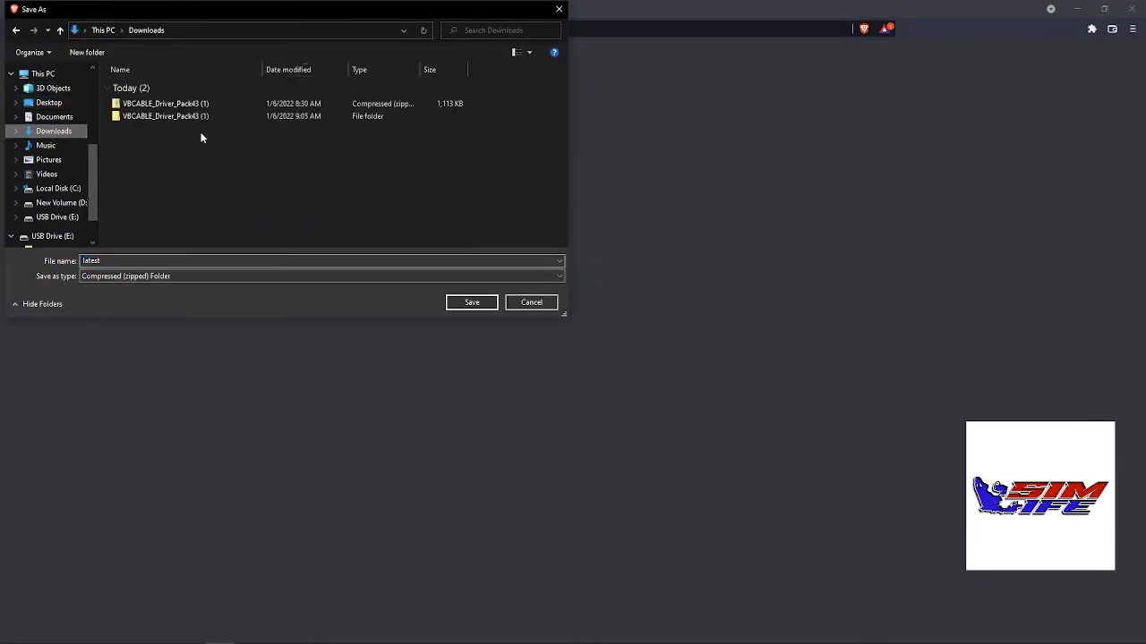
click(455, 304)
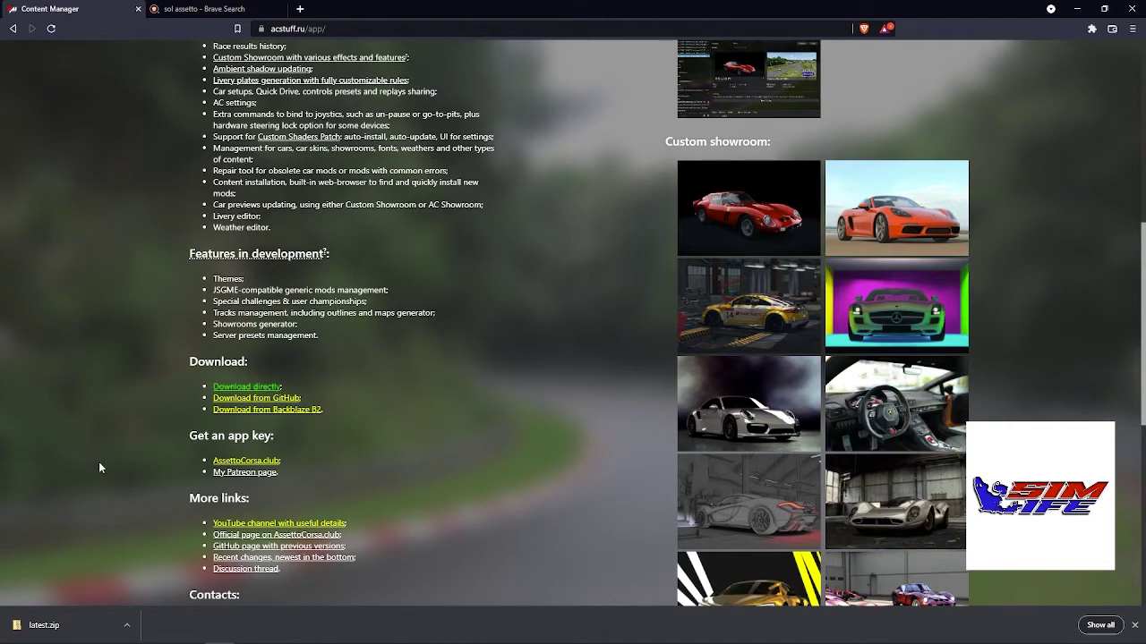
Step: Show the downloaded latest.zip in its folder, extract it with 7-Zip and open the extracted latest folder
click(128, 623)
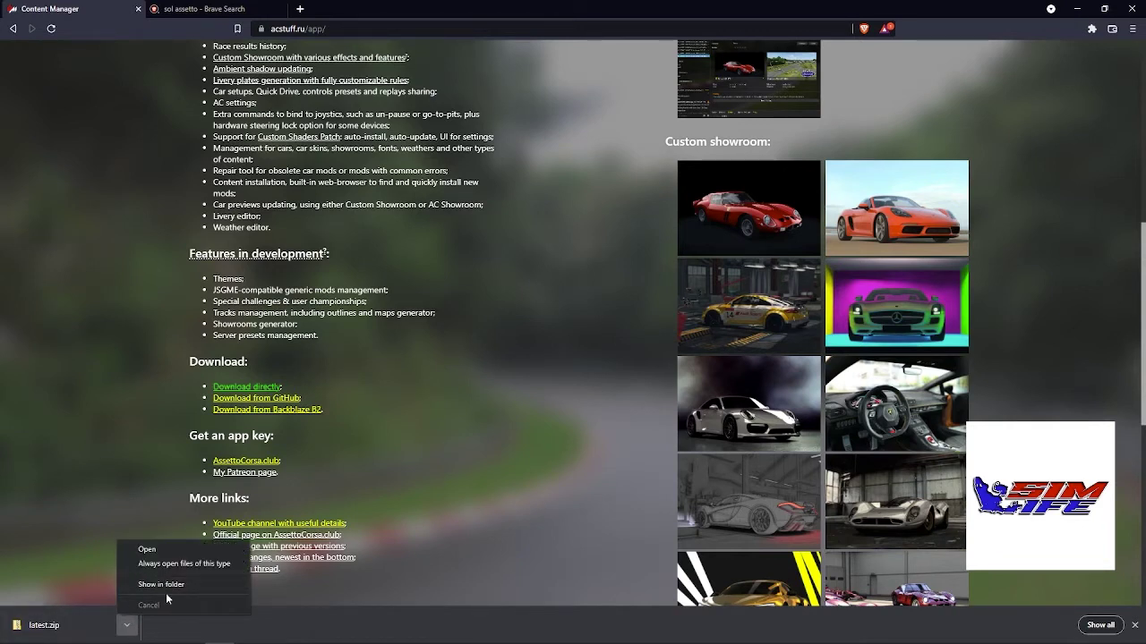
click(161, 585)
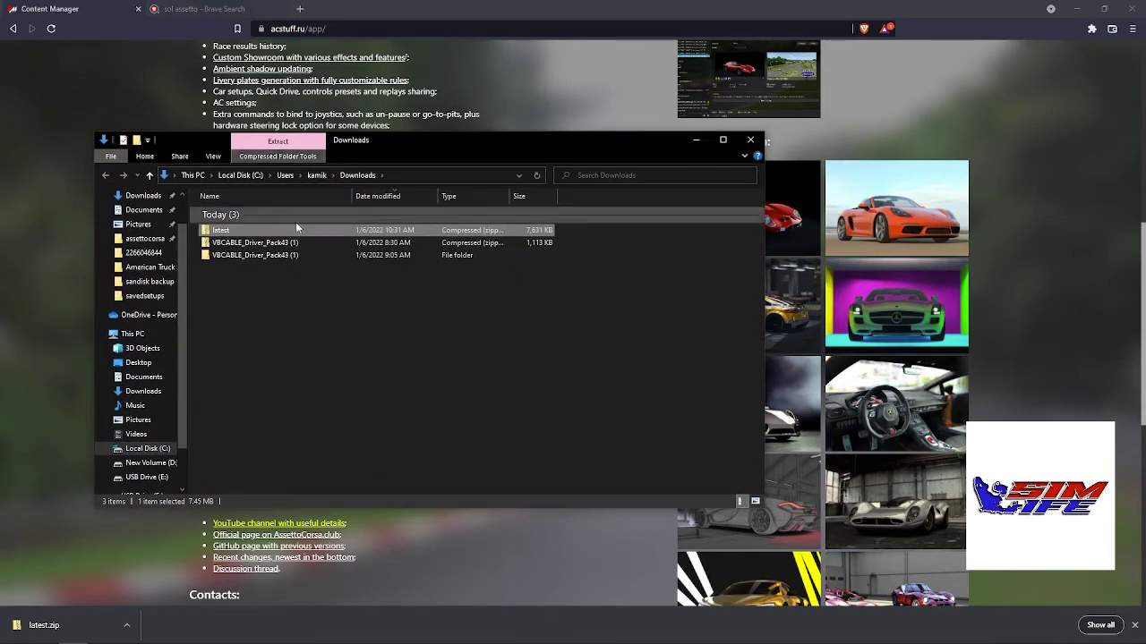
right_click(227, 233)
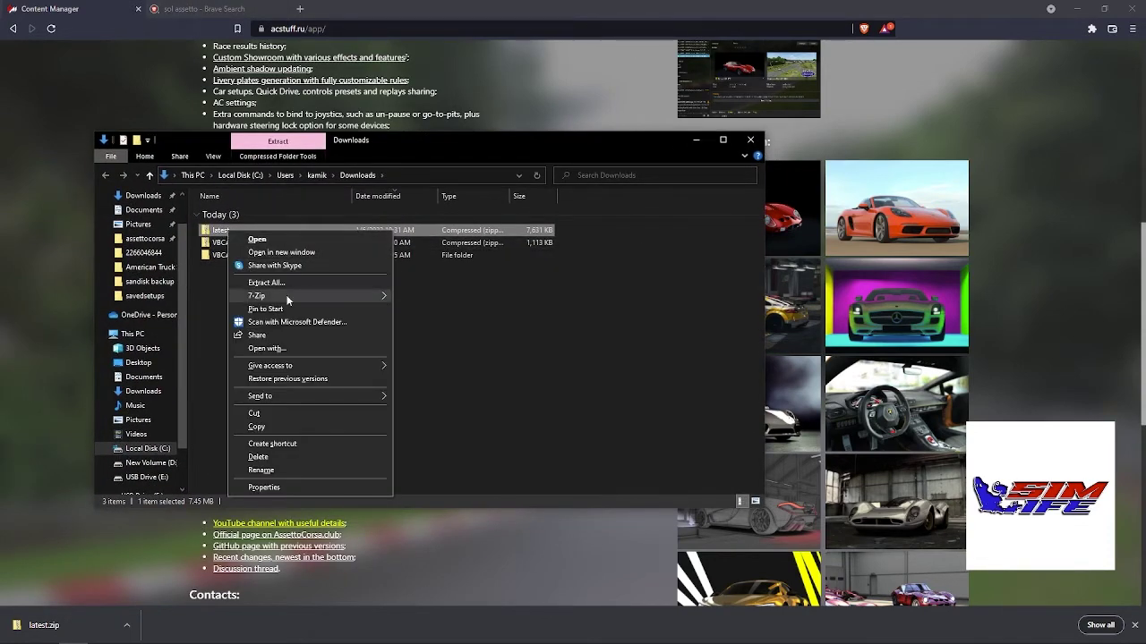
mouse_move(349, 301)
click(438, 325)
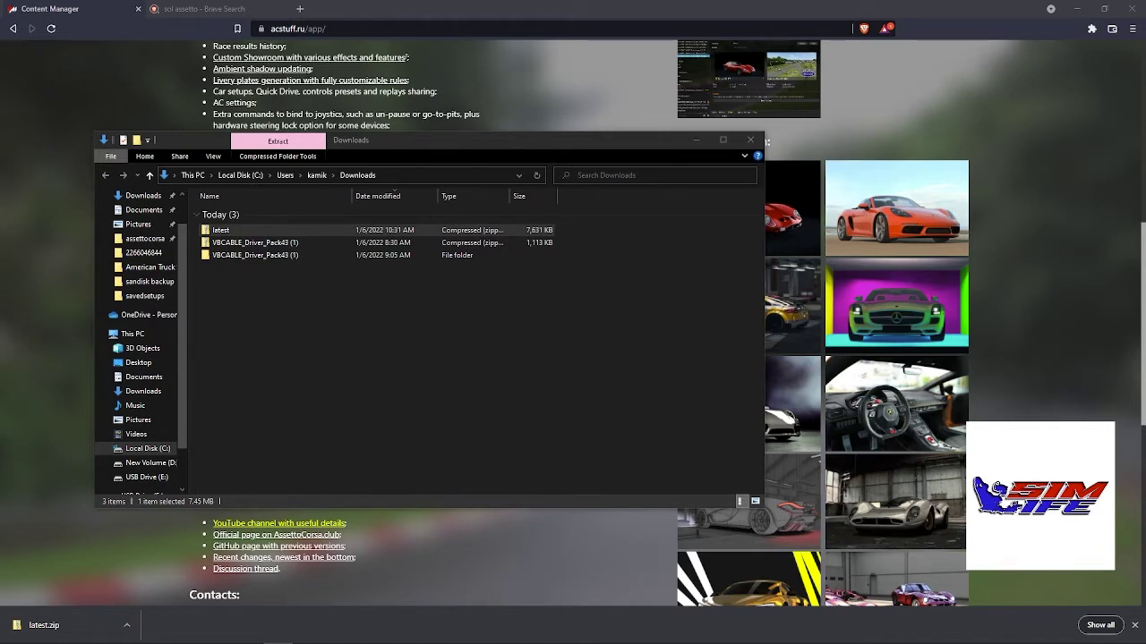
key(alt+Tab)
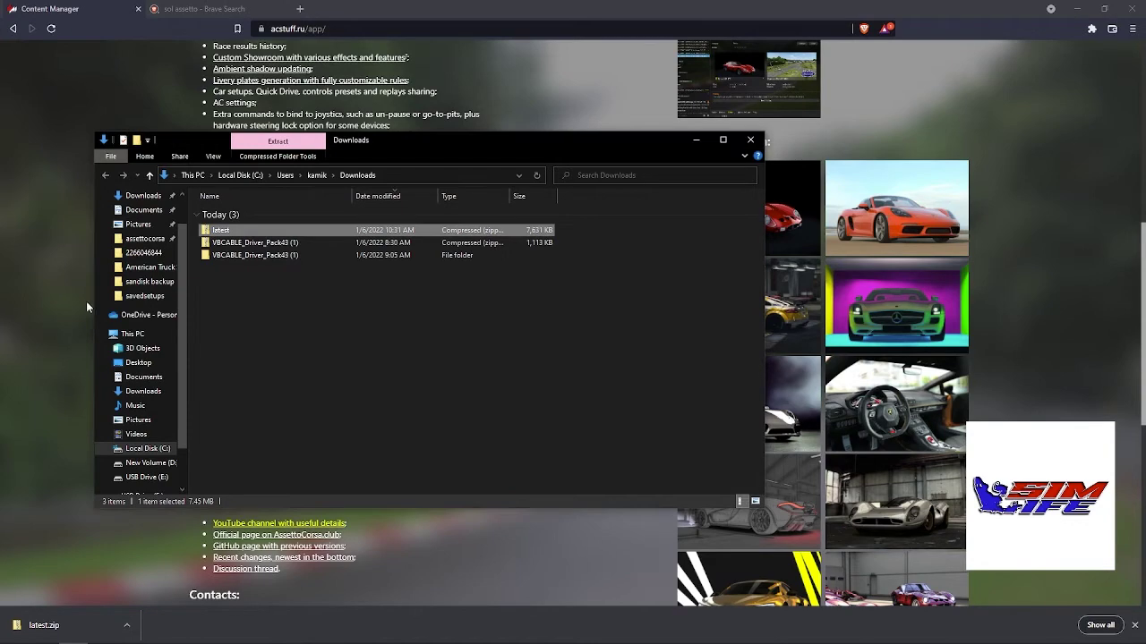
double_click(231, 254)
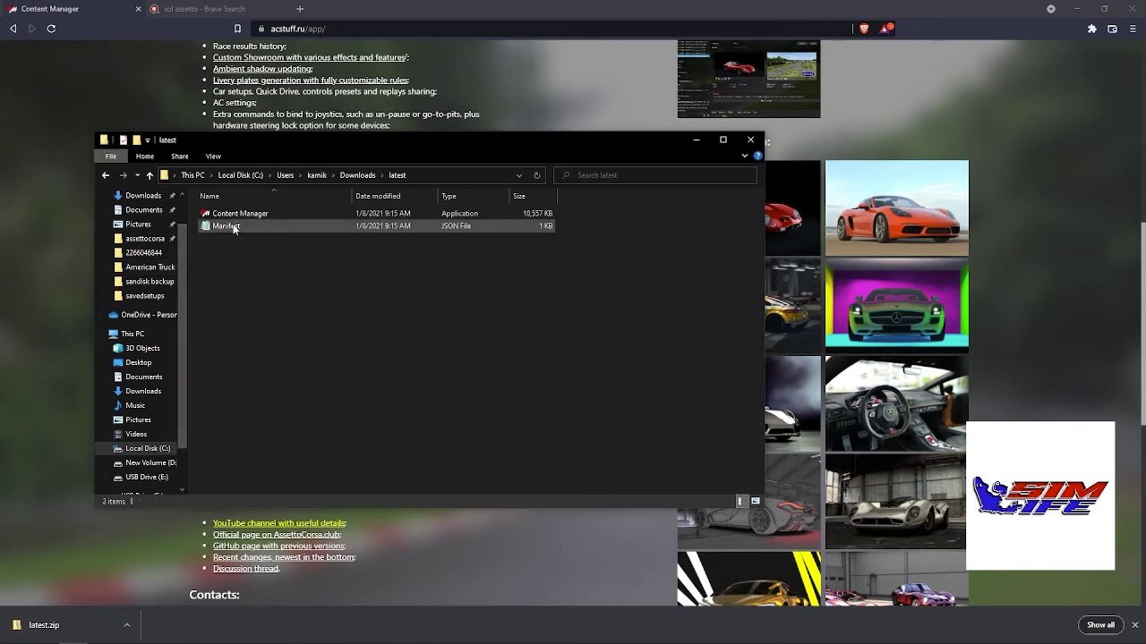
Step: Minimize the browser and snap the latest folder window to the right half of the screen
drag(340, 142, 466, 100)
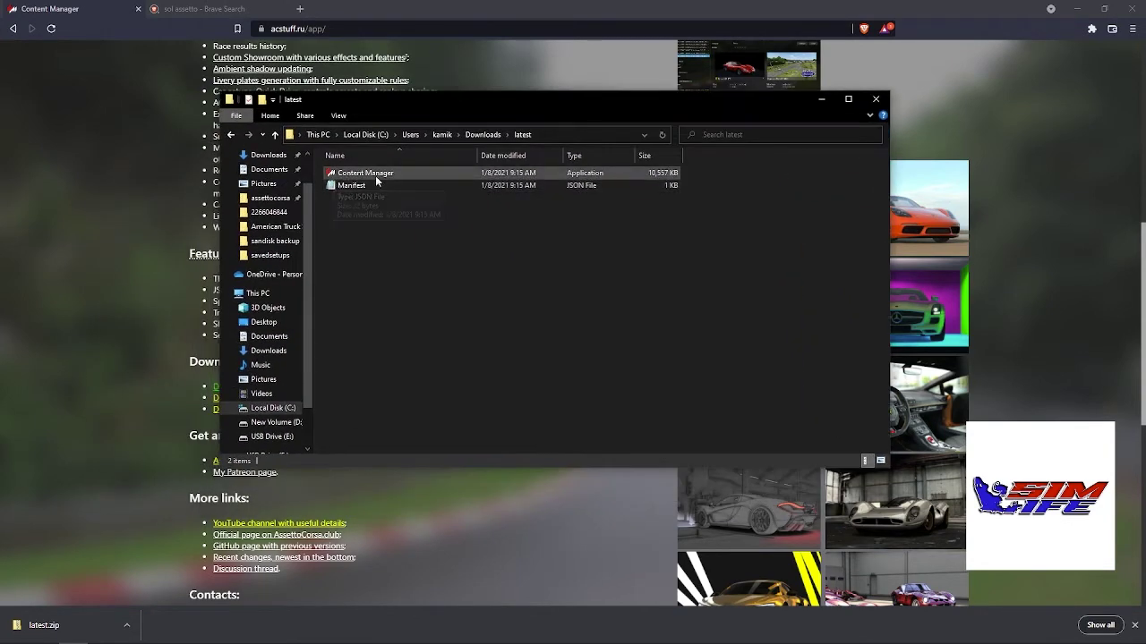
double_click(348, 175)
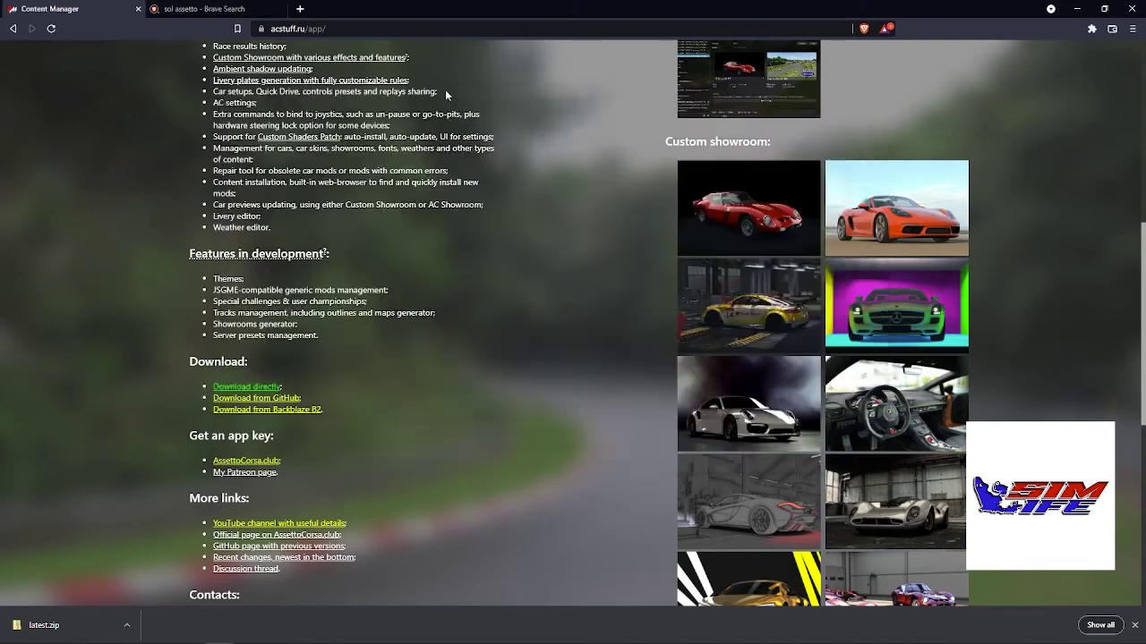
drag(446, 95, 552, 119)
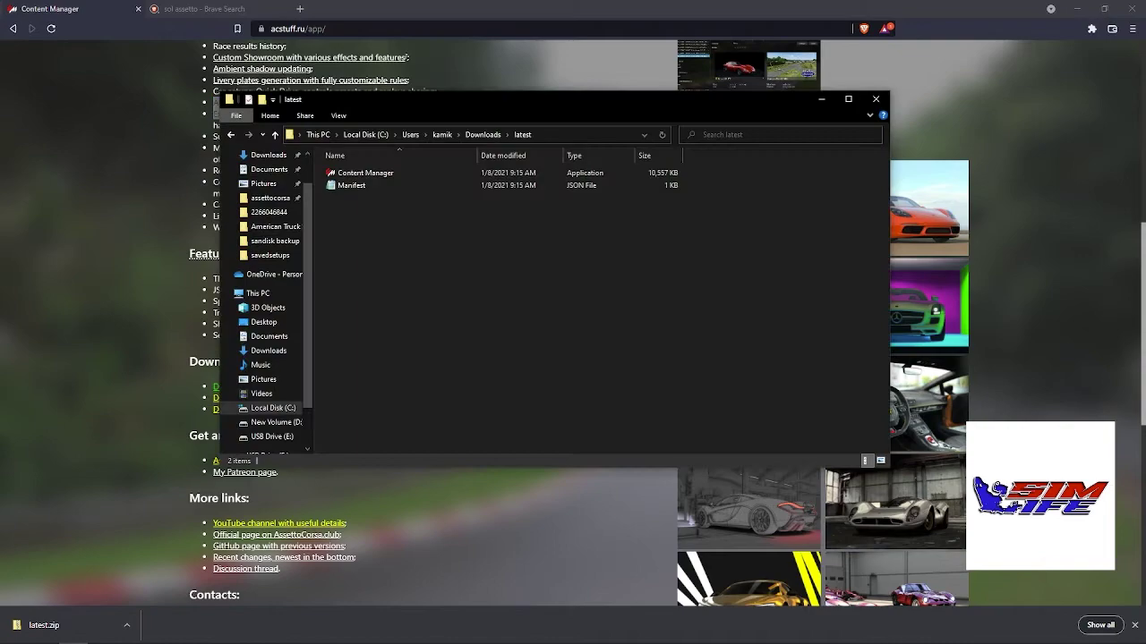
drag(385, 92, 604, 68)
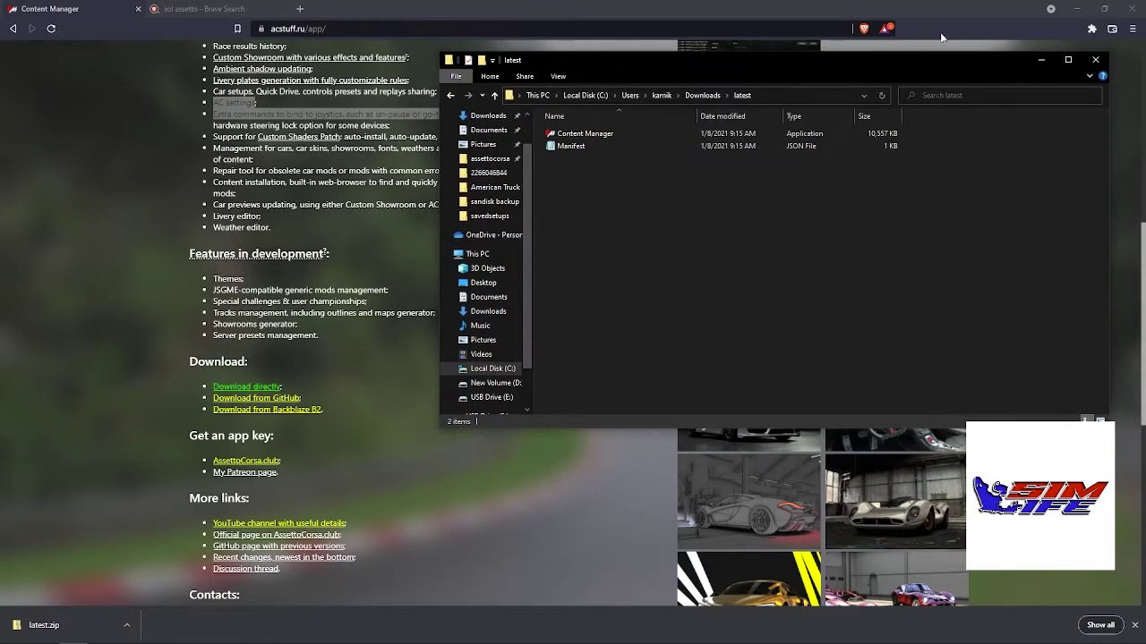
click(1077, 9)
drag(985, 67, 1144, 26)
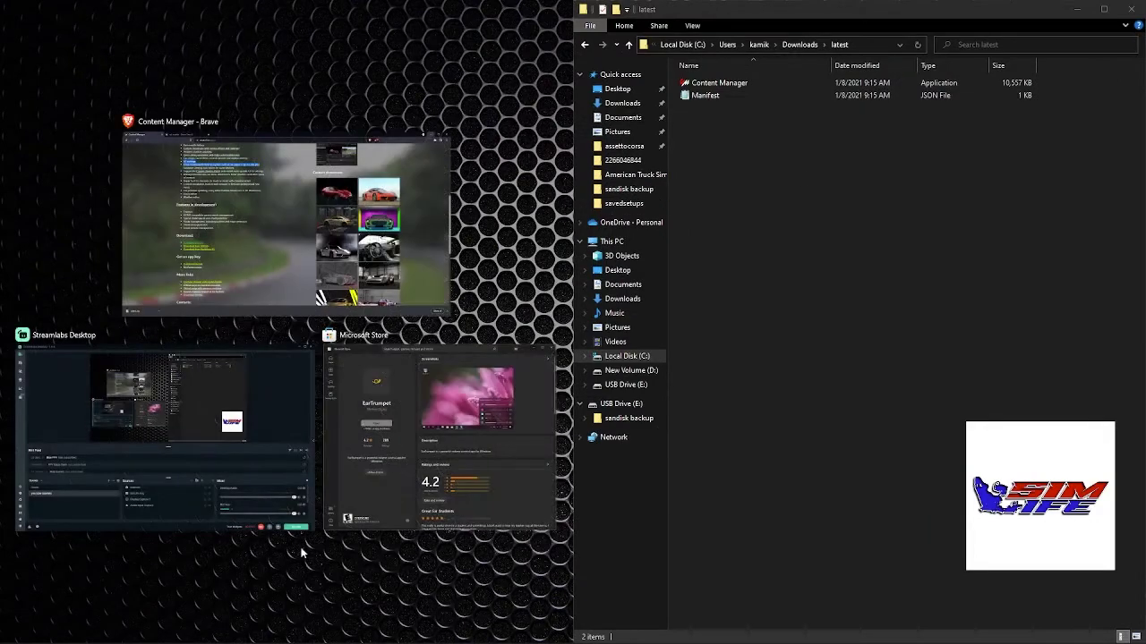
key(Escape)
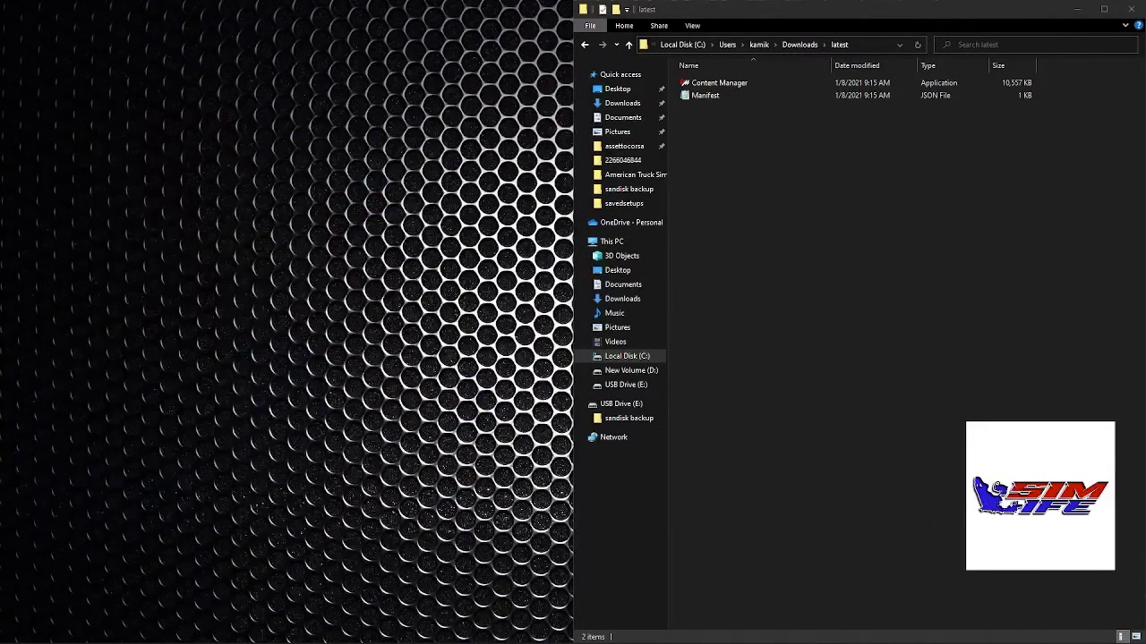
Step: Open a second File Explorer window and snap it to the left half of the screen
mouse_move(76, 635)
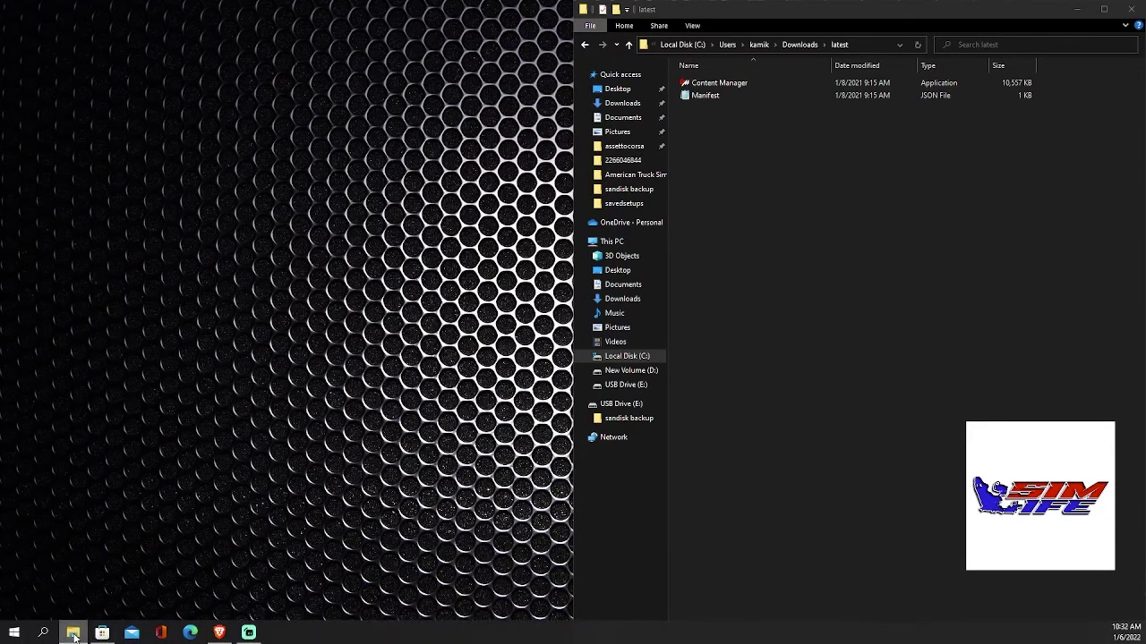
right_click(75, 636)
click(43, 569)
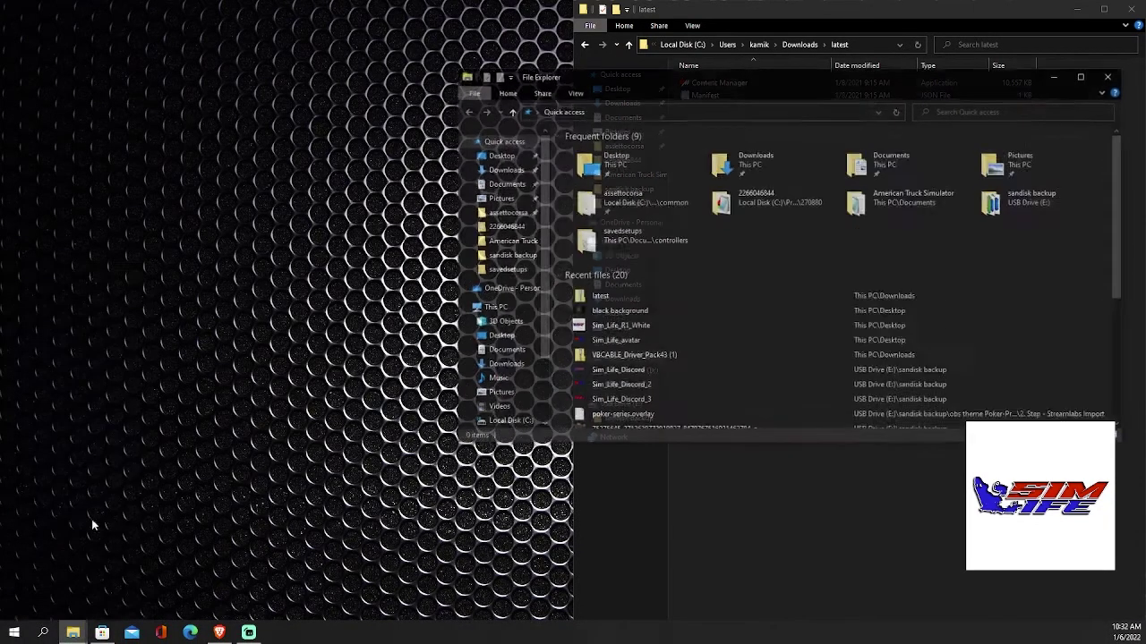
drag(662, 23, 1, 5)
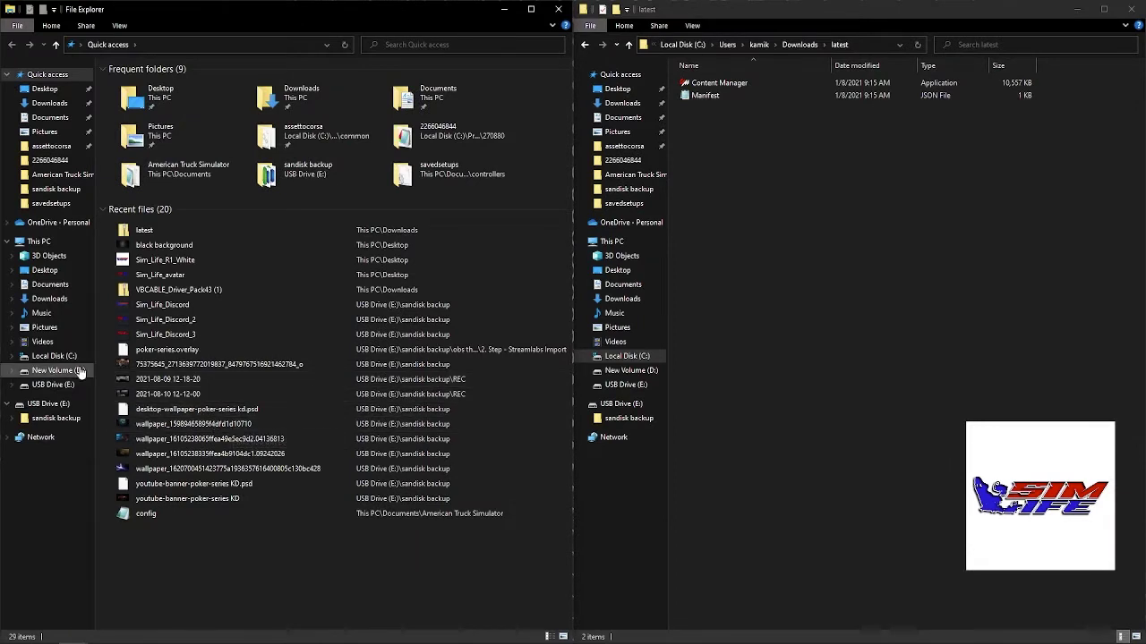
Step: In the second window, open the assettocorsa folder under Local Disk (C:) > Program Files (x86) > Steam > steamapps > common
click(54, 356)
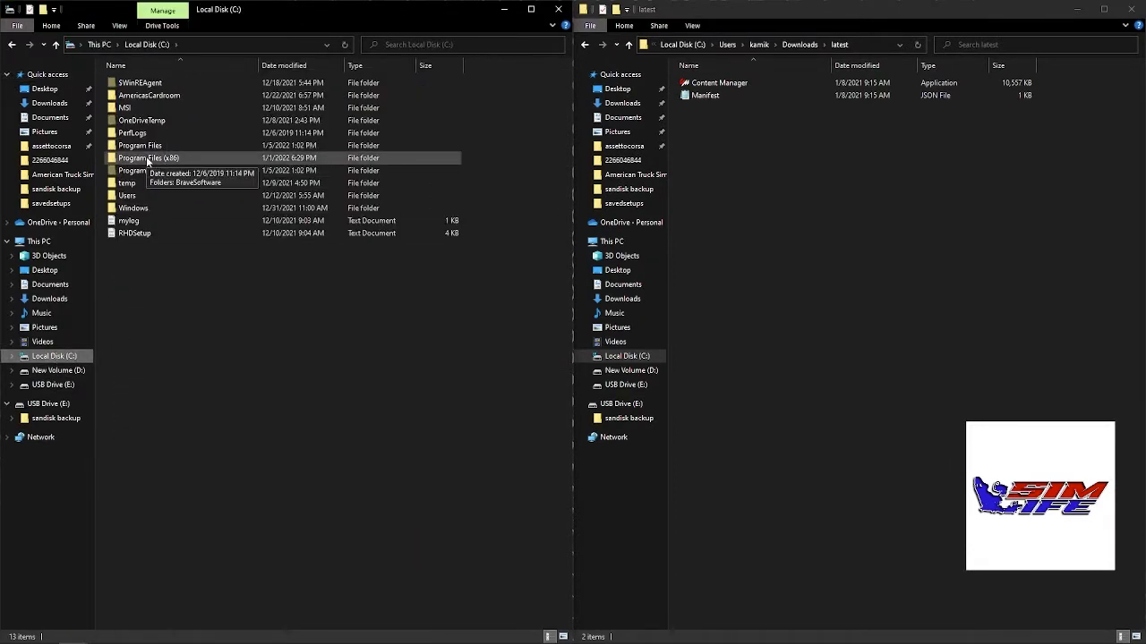
double_click(148, 159)
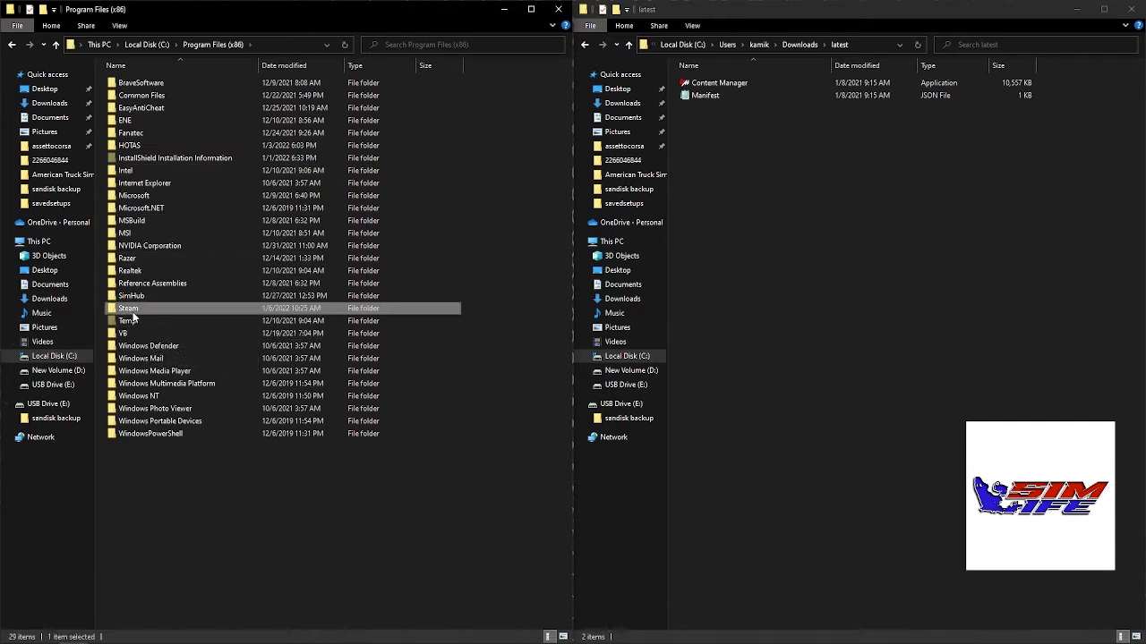
double_click(192, 308)
double_click(157, 283)
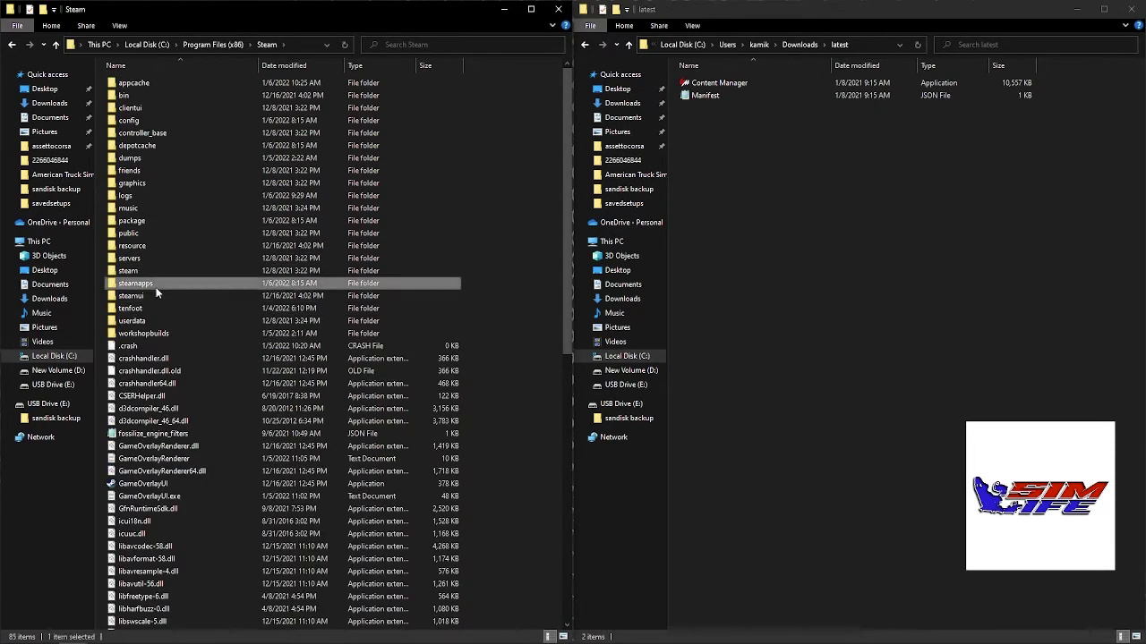
double_click(148, 84)
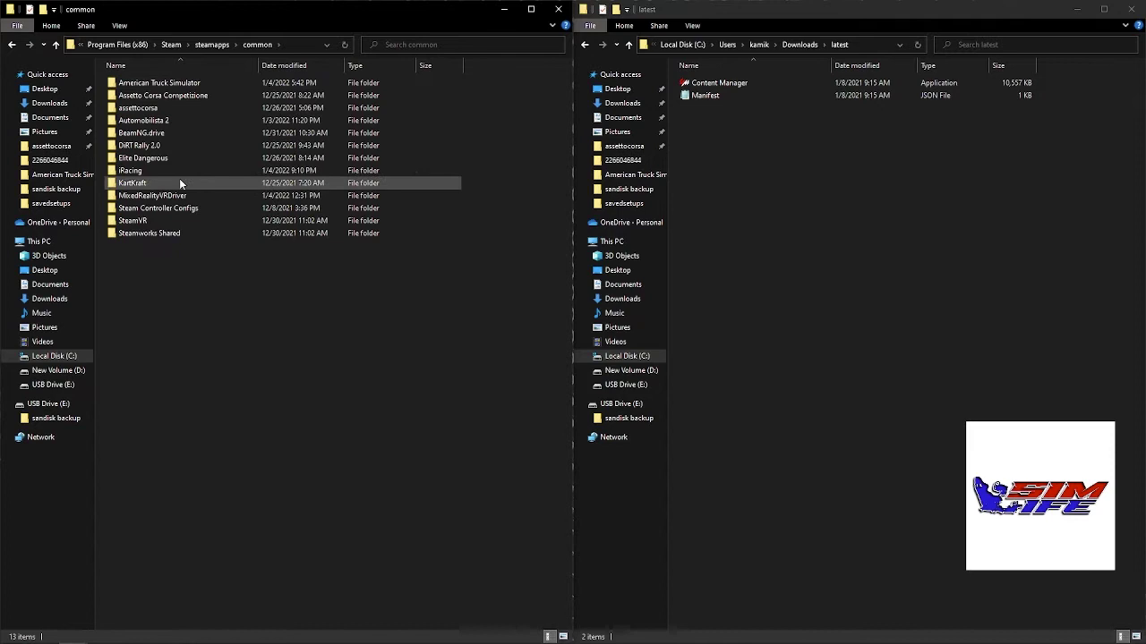
right_click(148, 110)
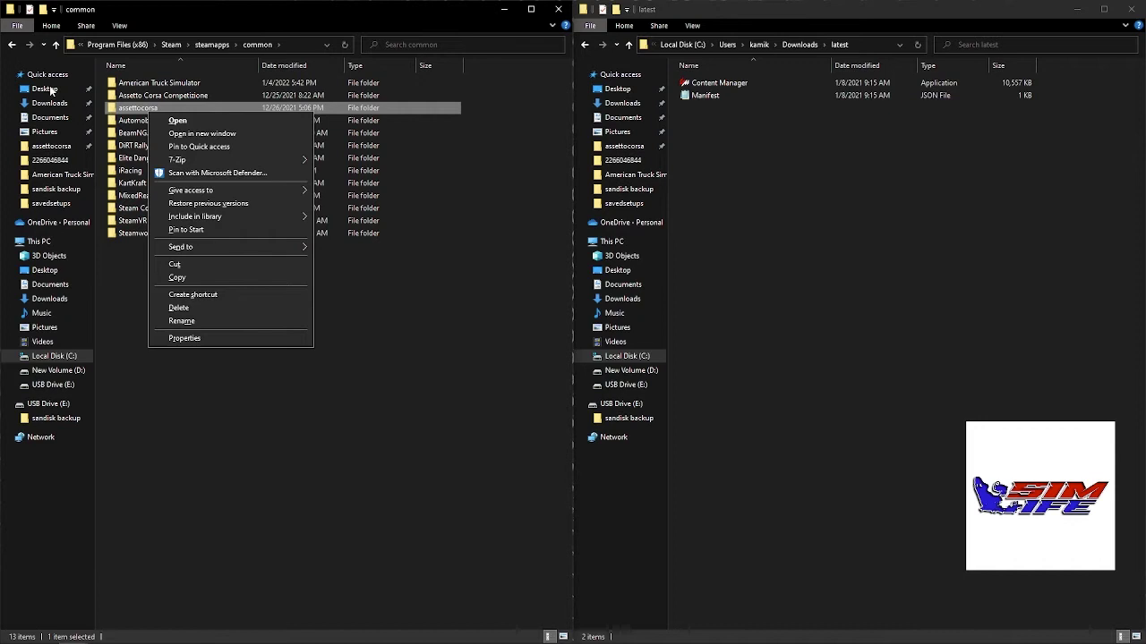
click(448, 281)
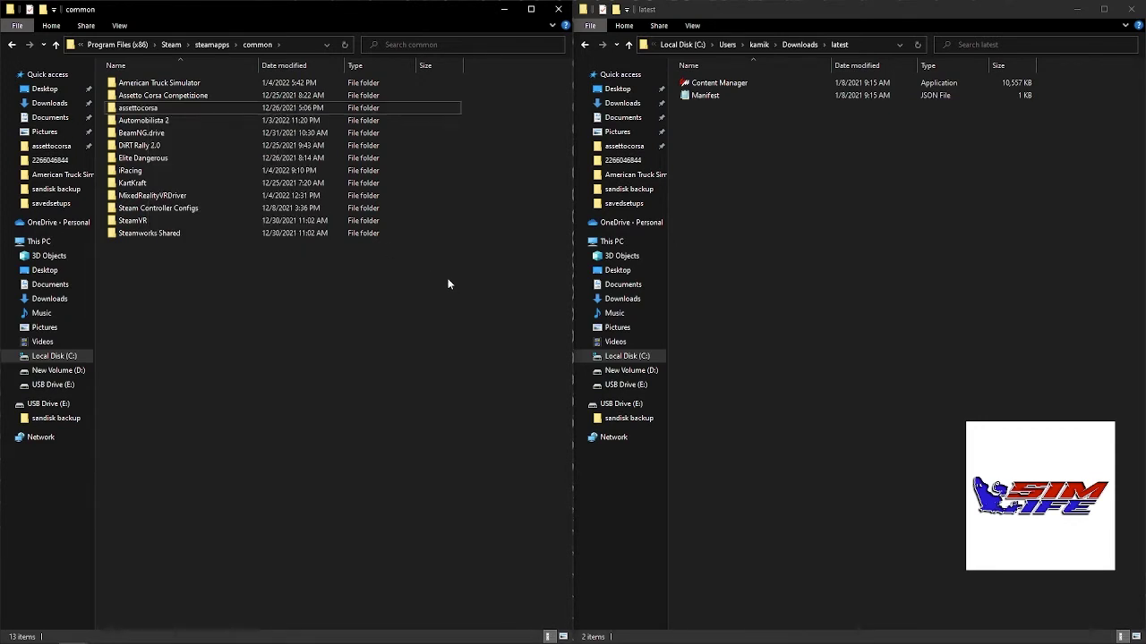
double_click(162, 107)
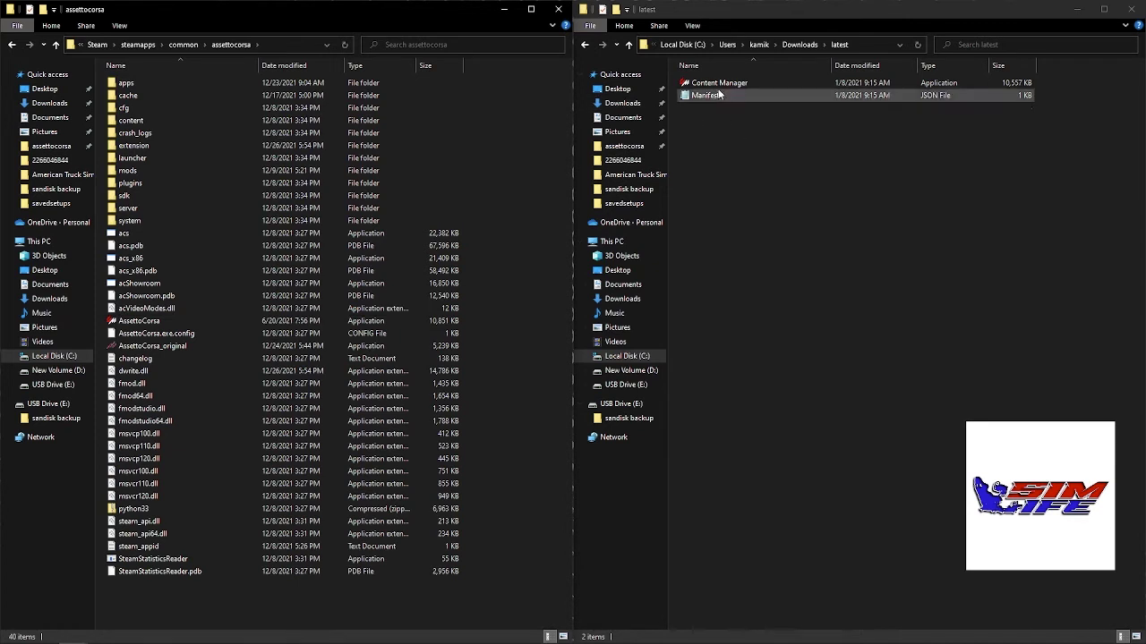
click(757, 85)
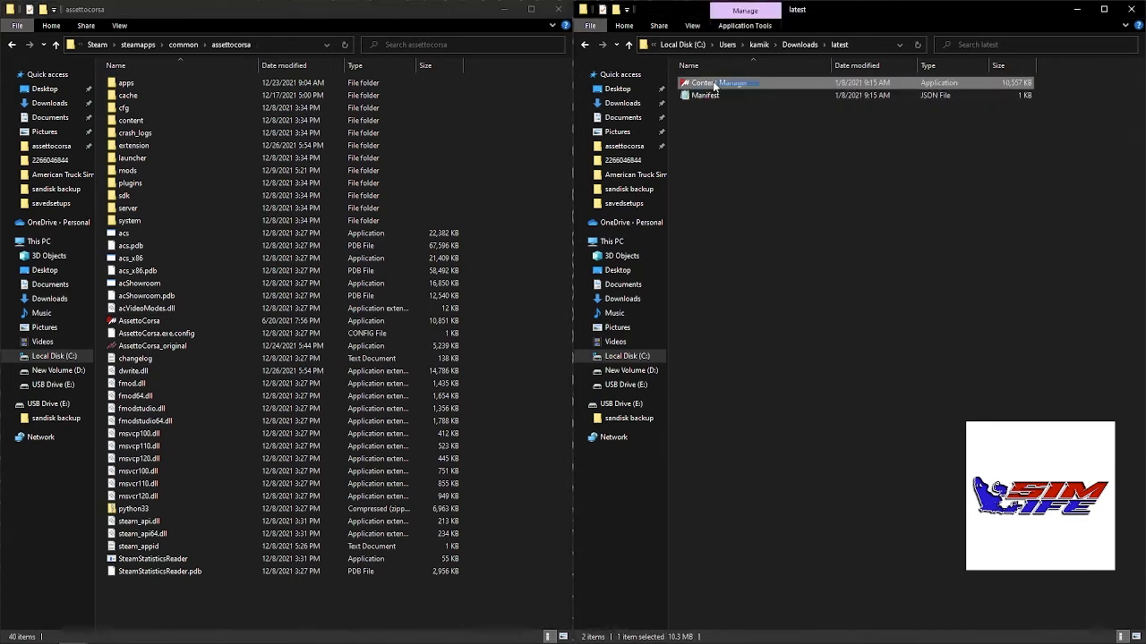
drag(716, 84, 734, 195)
Step: Open the file name of the AssettoCorsa_original application in the assettocorsa folder for editing
click(164, 349)
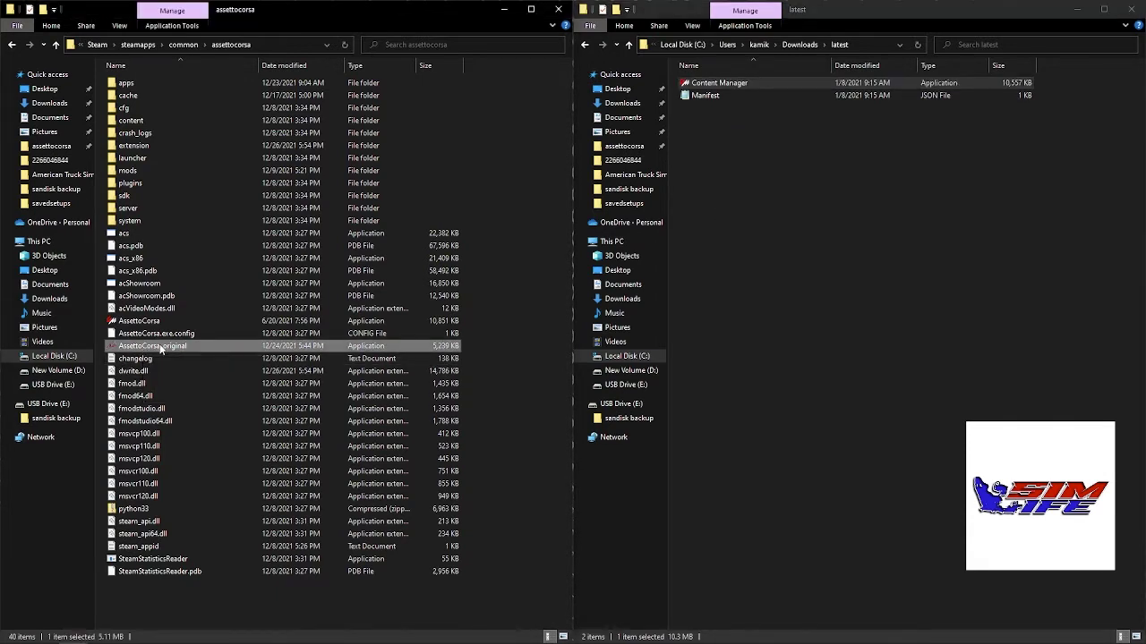
right_click(163, 348)
click(136, 352)
click(136, 353)
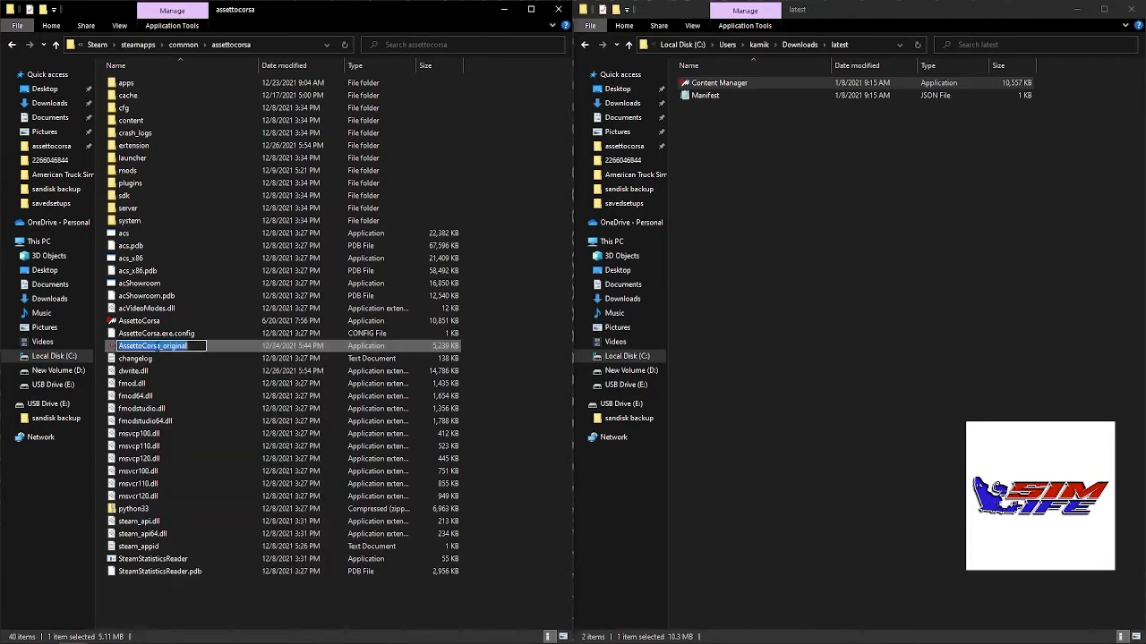
key(End)
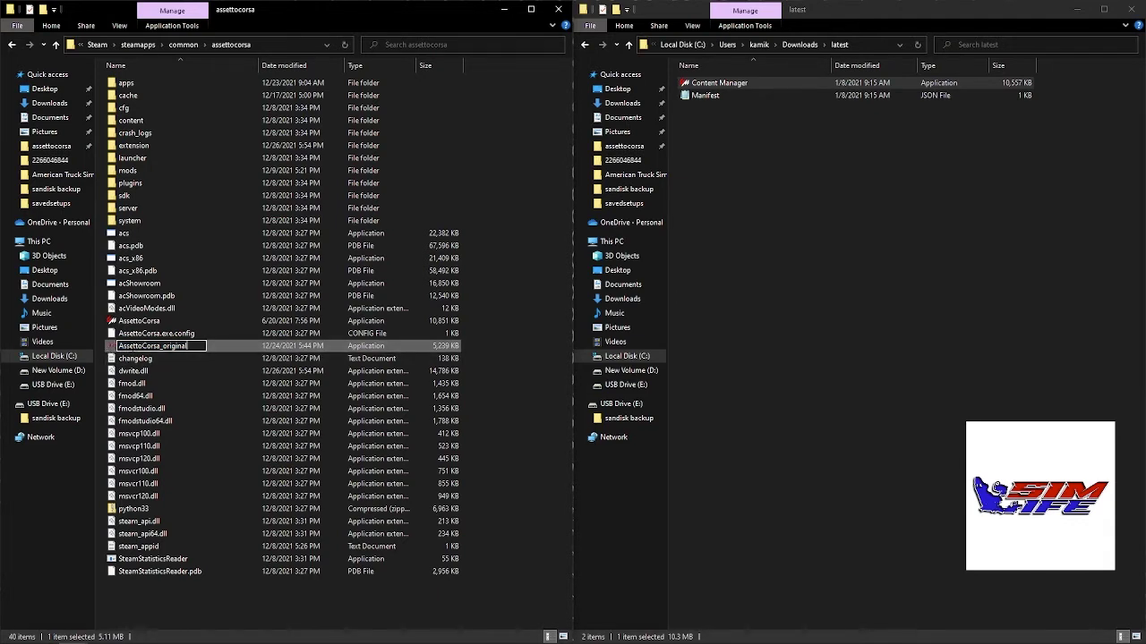
click(224, 351)
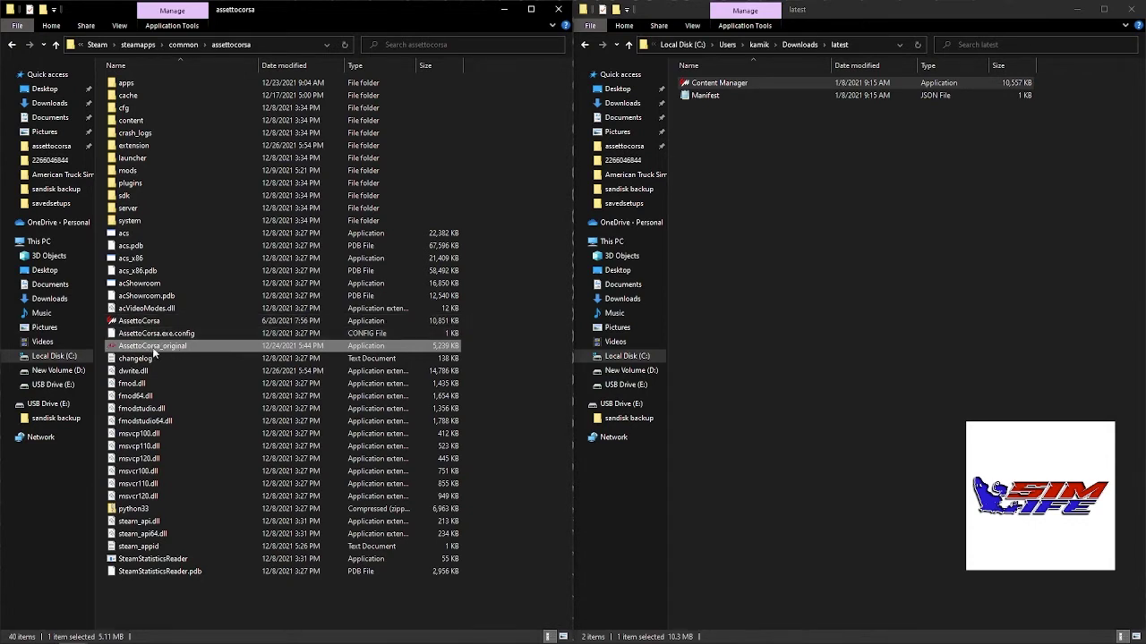
Step: Rename the Content Manager application in the latest folder as AssettoCorsa
right_click(742, 84)
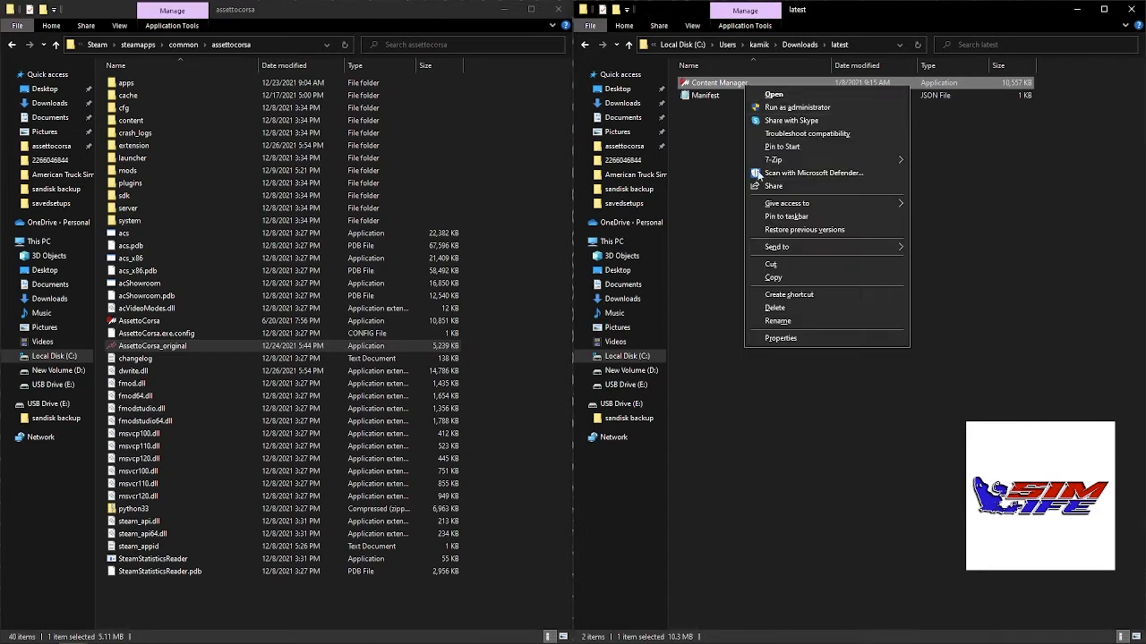
click(776, 321)
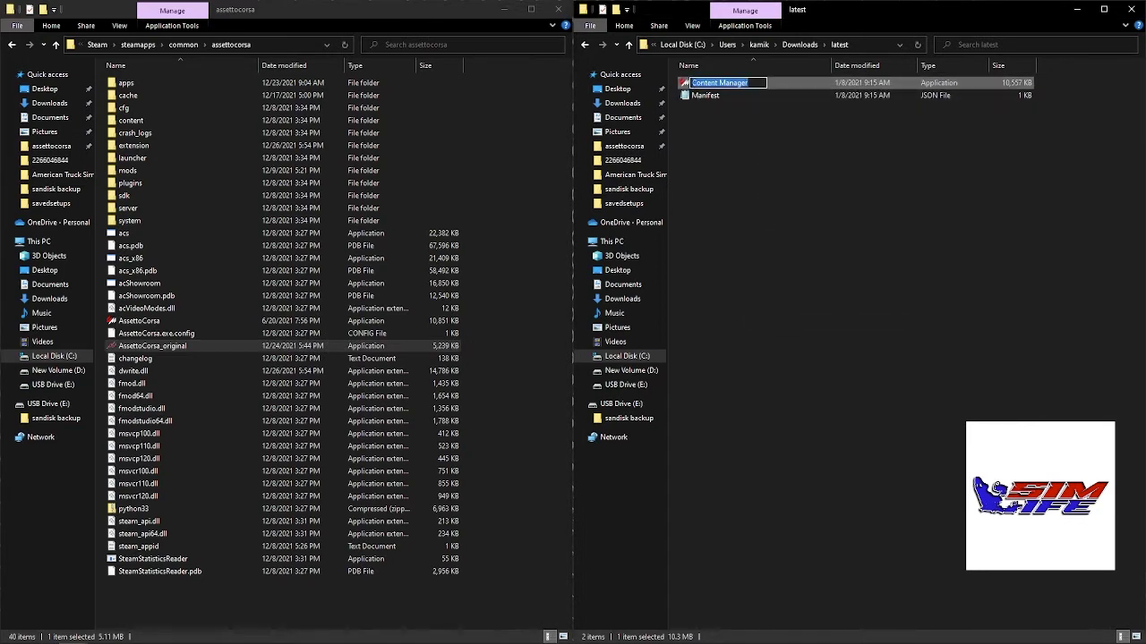
text(A)
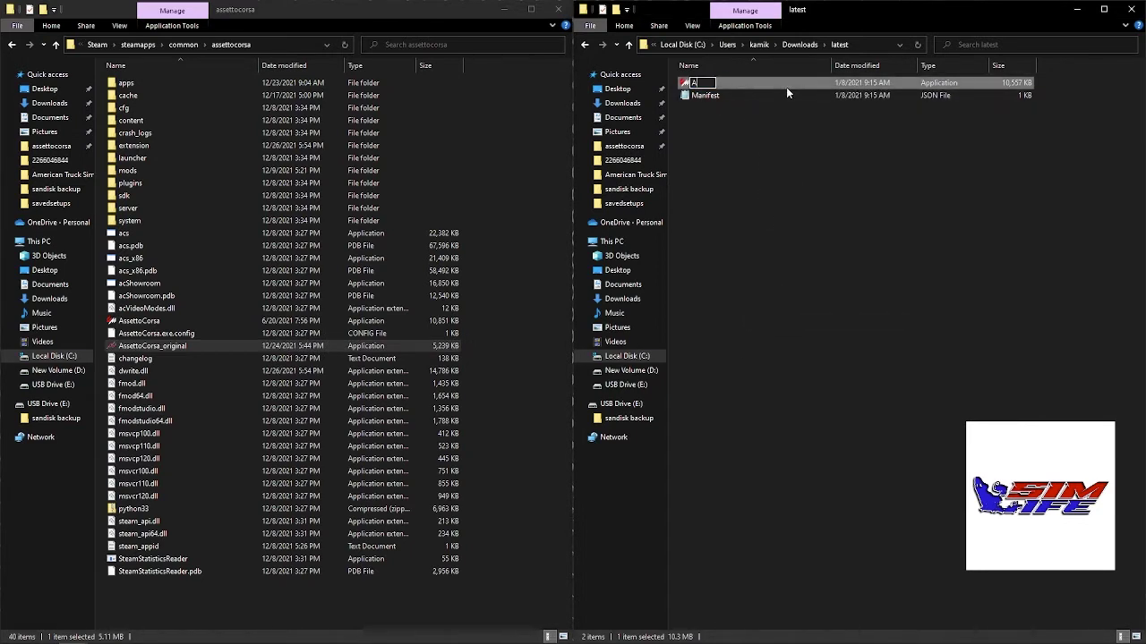
text(ssetto)
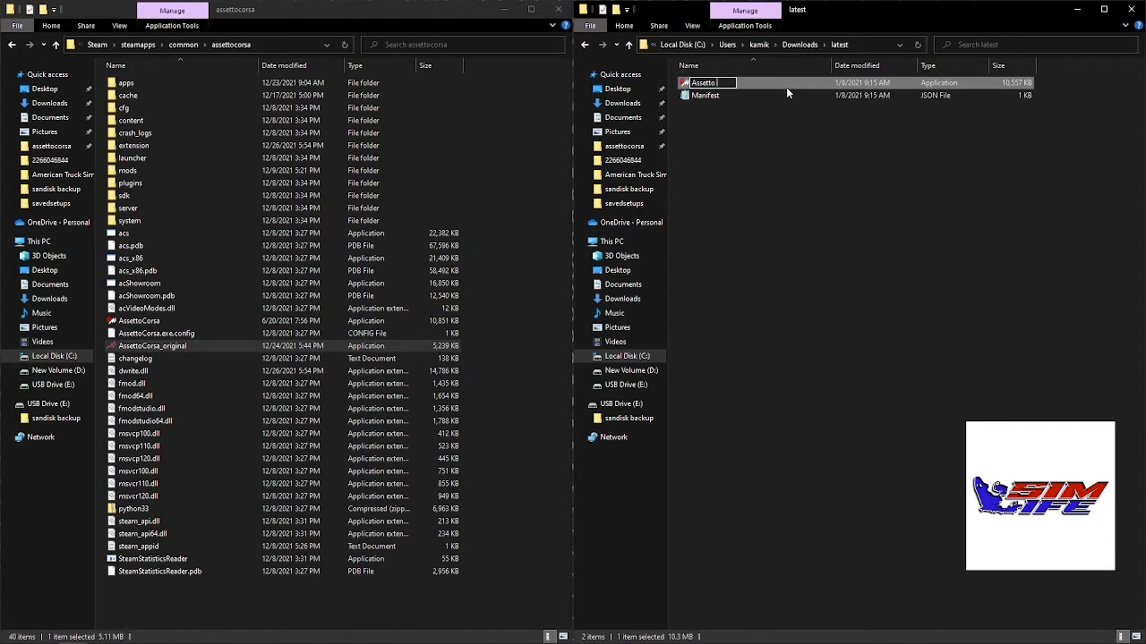
text(Corsa)
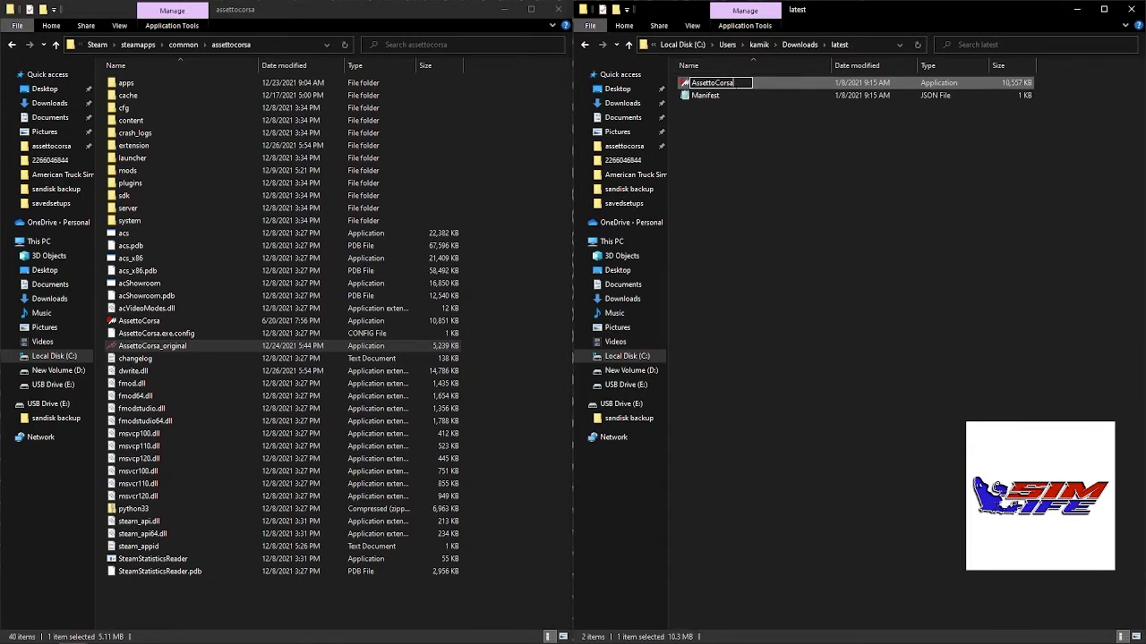
key(Return)
click(843, 286)
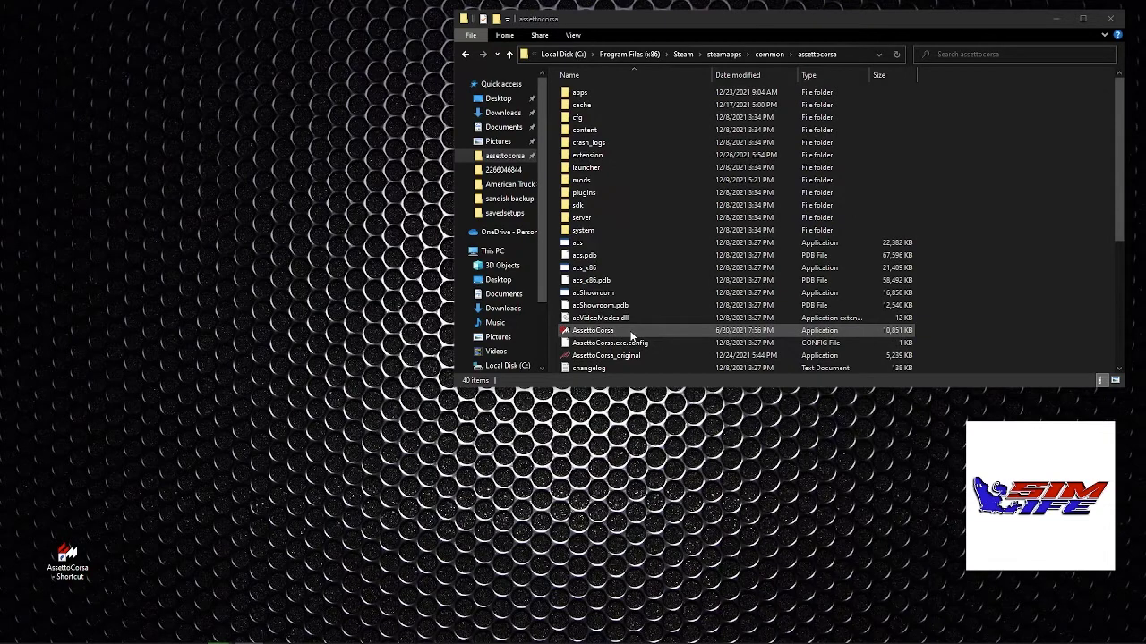
Step: Create a shortcut to the AssettoCorsa application in the assettocorsa folder and move the shortcut onto the desktop
click(637, 333)
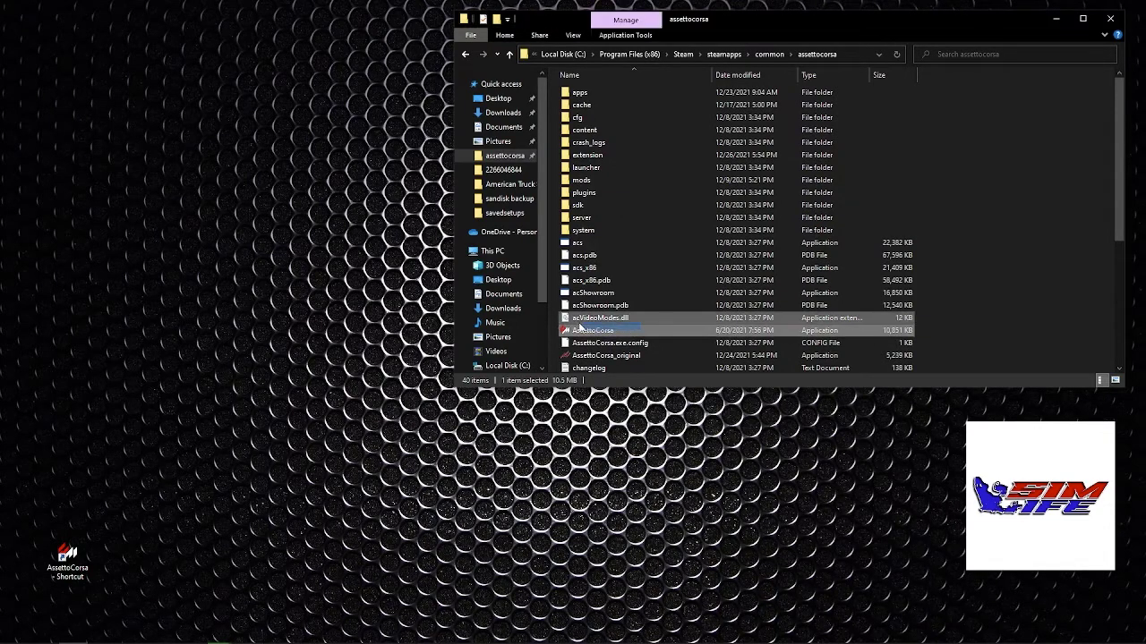
right_click(601, 331)
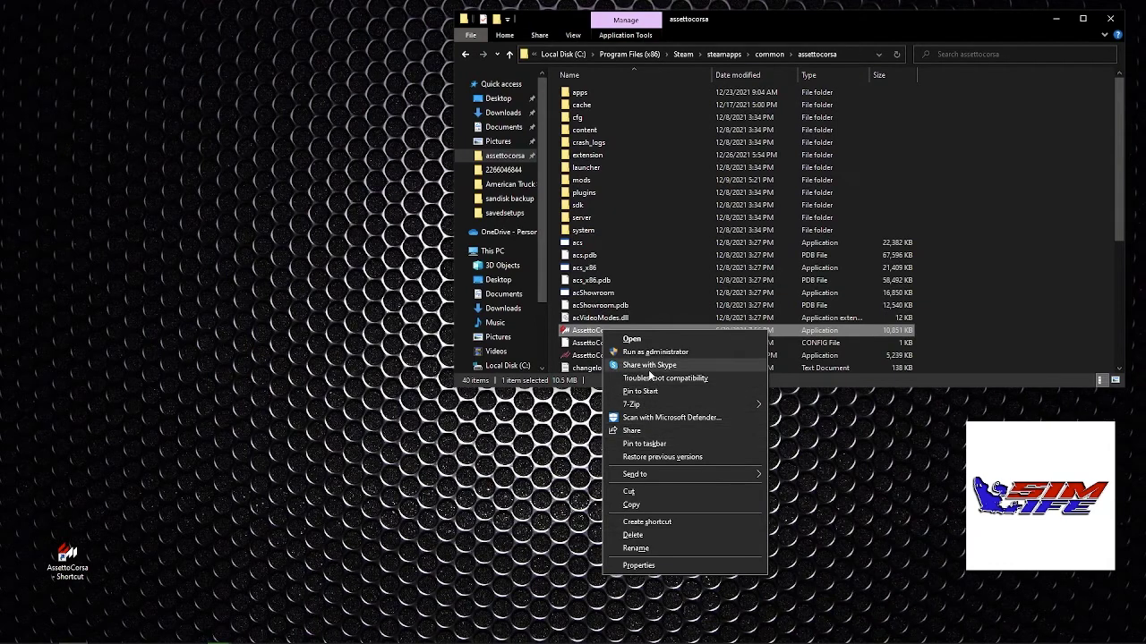
mouse_move(642, 406)
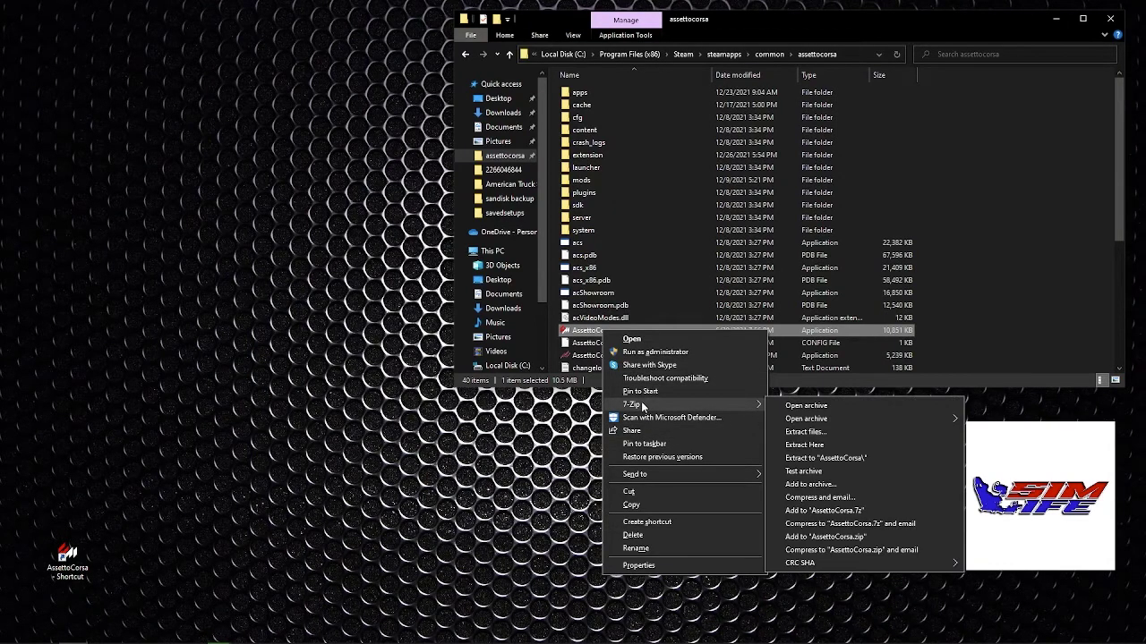
click(646, 522)
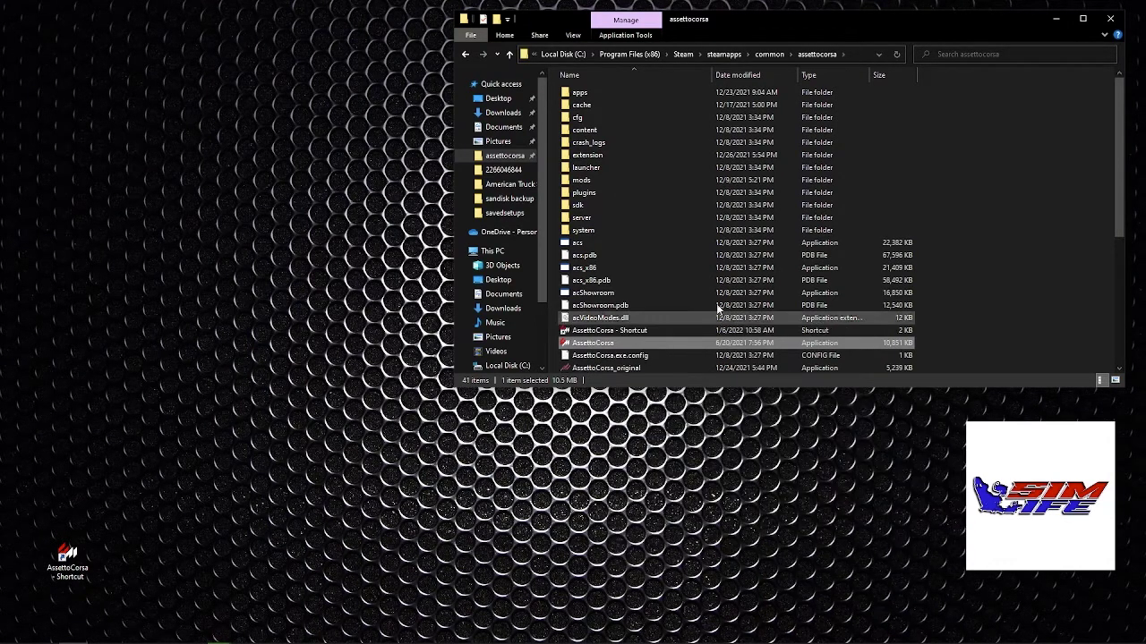
drag(627, 331, 271, 341)
click(271, 340)
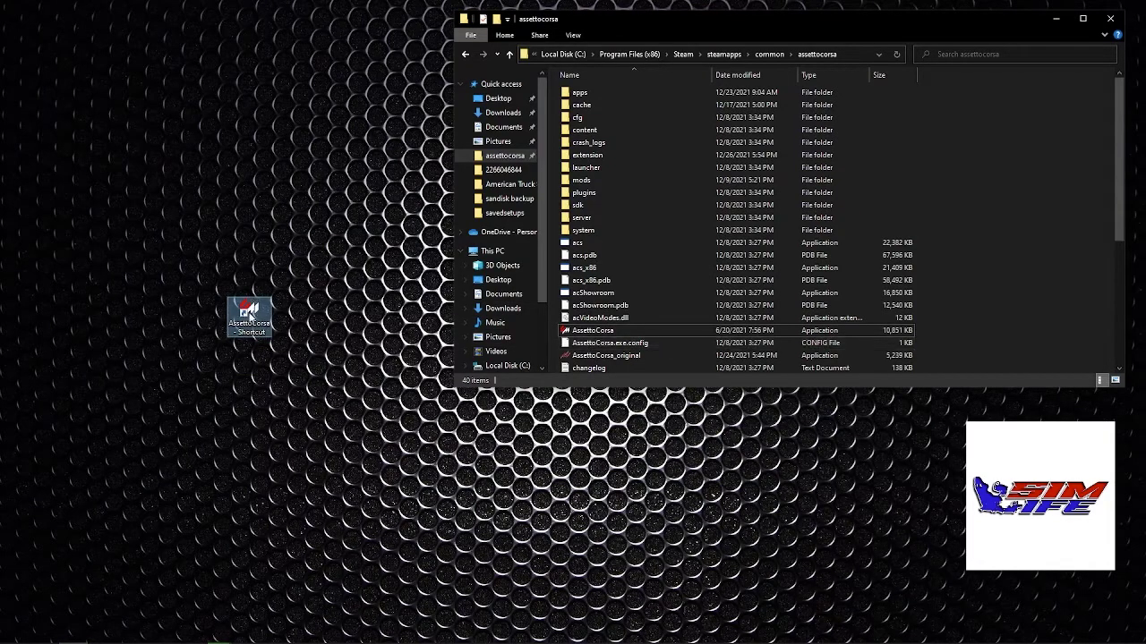
drag(249, 315, 293, 428)
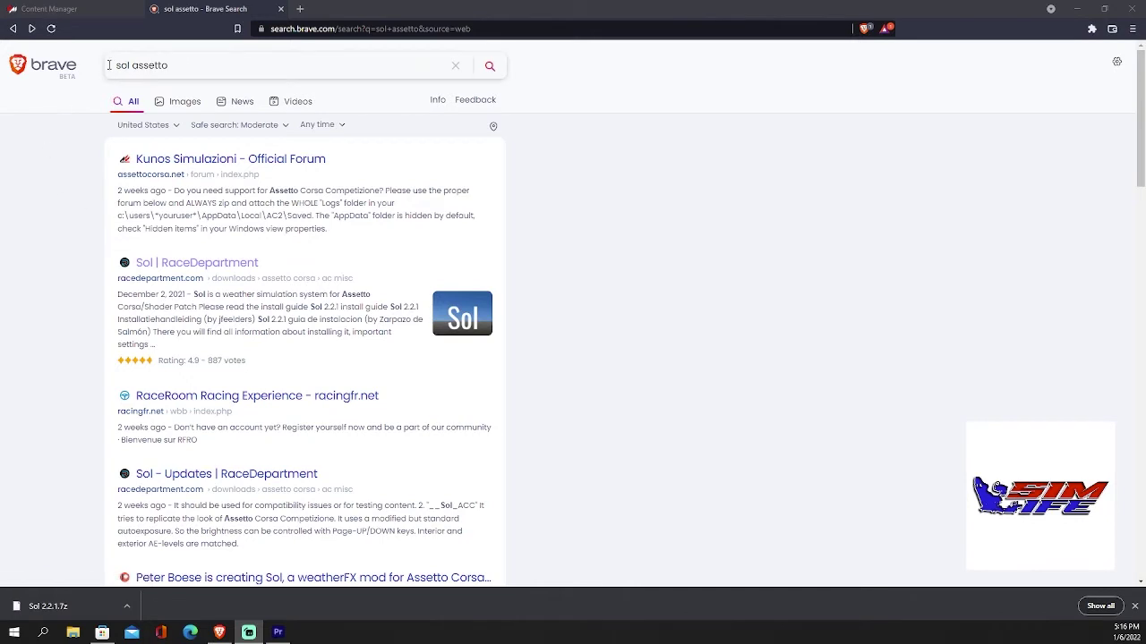
Step: Open the Sol page on RaceDepartment from the "sol assetto" search results in the browser
drag(108, 66, 189, 66)
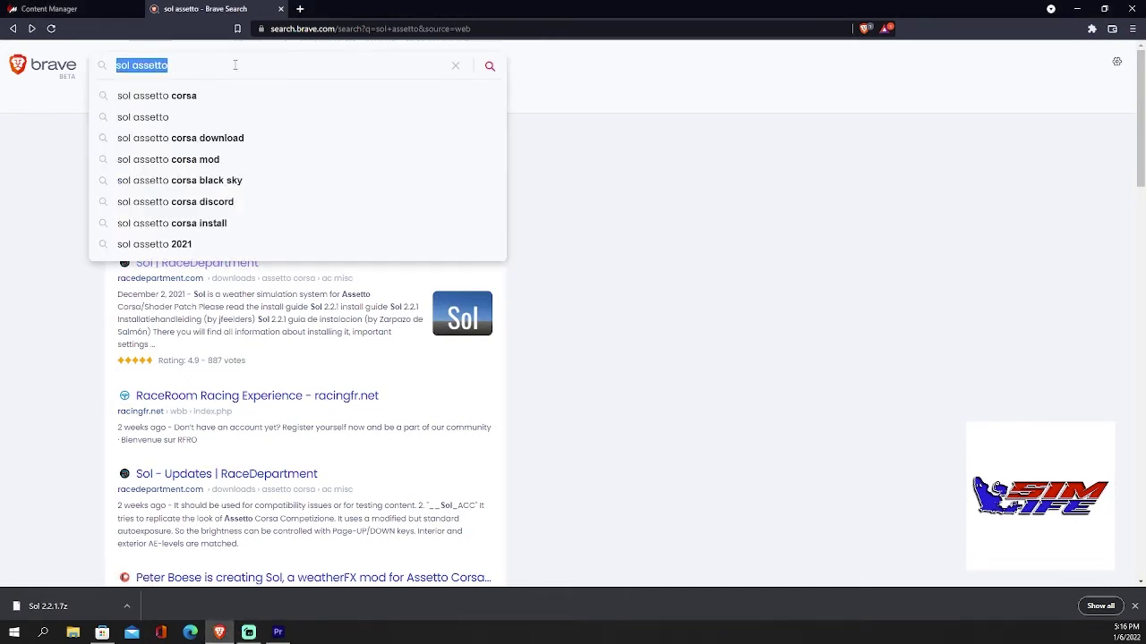
click(563, 78)
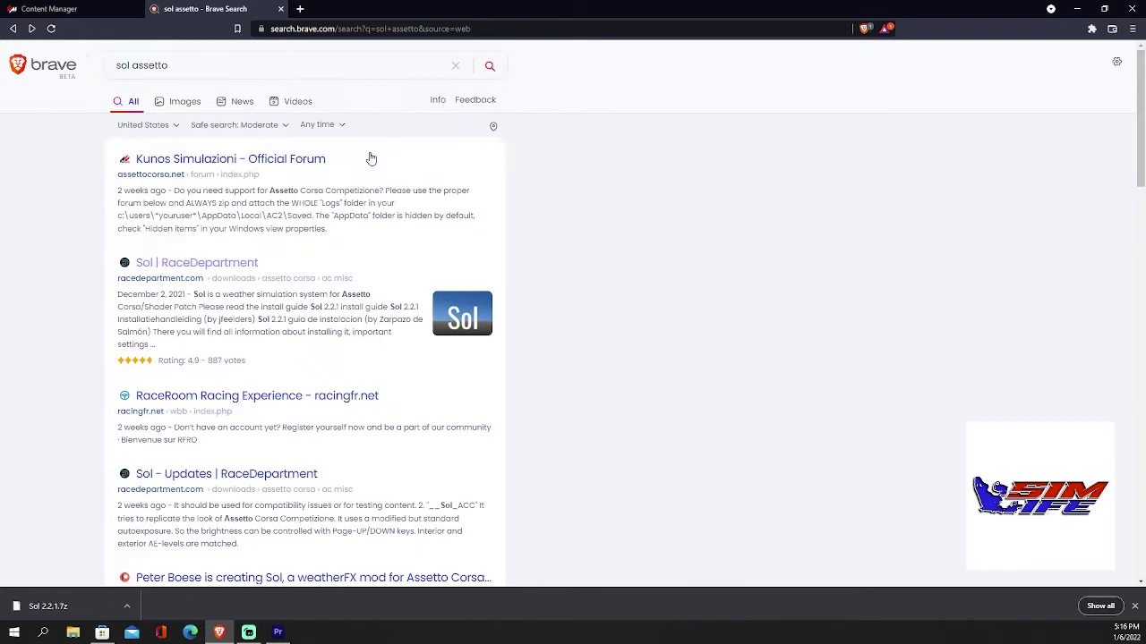
click(183, 263)
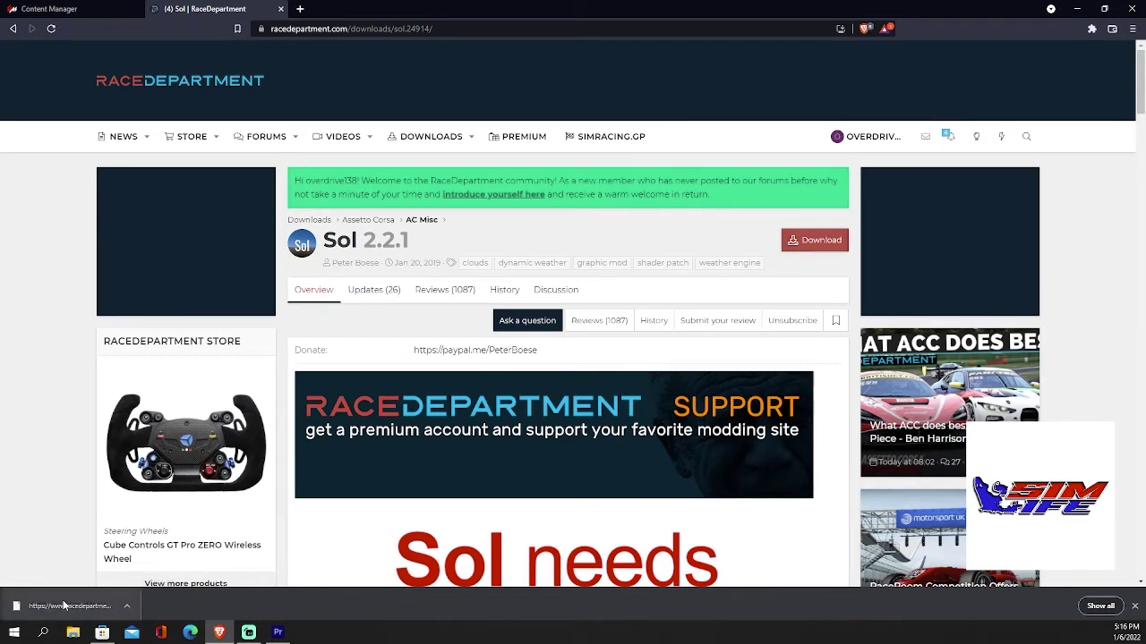
Step: Show the downloaded Sol 2.2.1.7z in its folder and extract it with 7-Zip into a Sol 2.2.1 folder
click(132, 608)
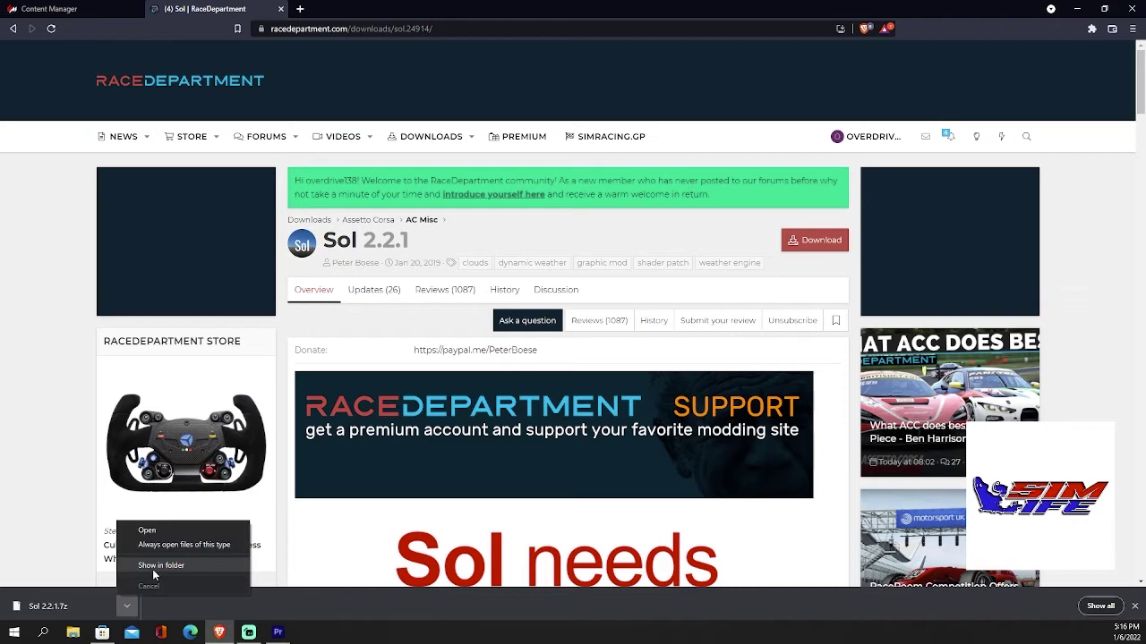
click(154, 571)
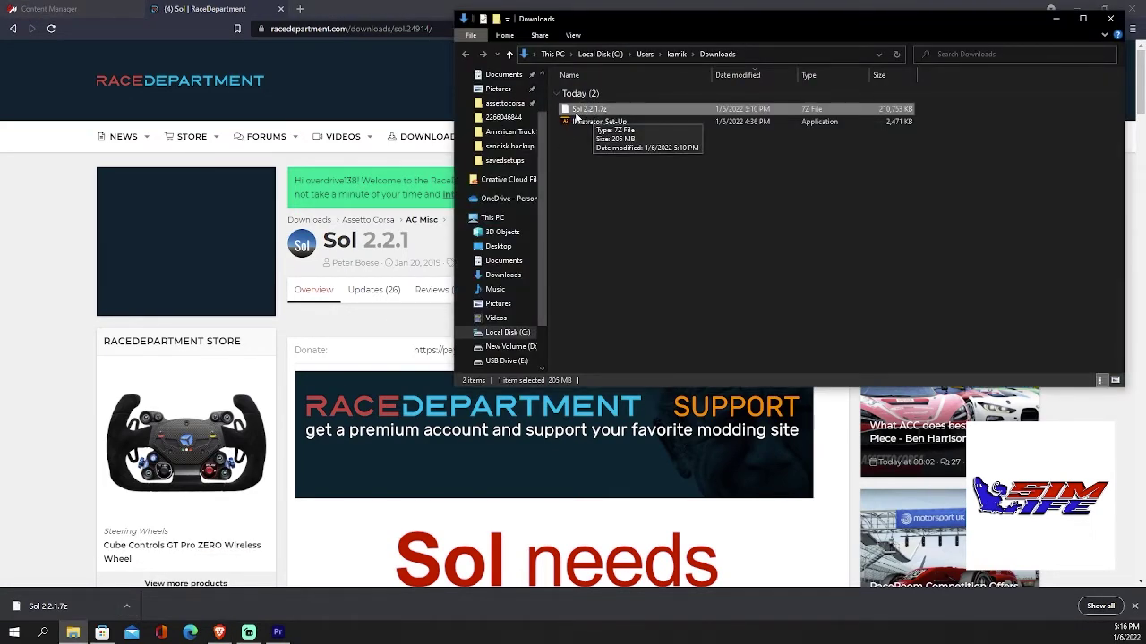
right_click(583, 111)
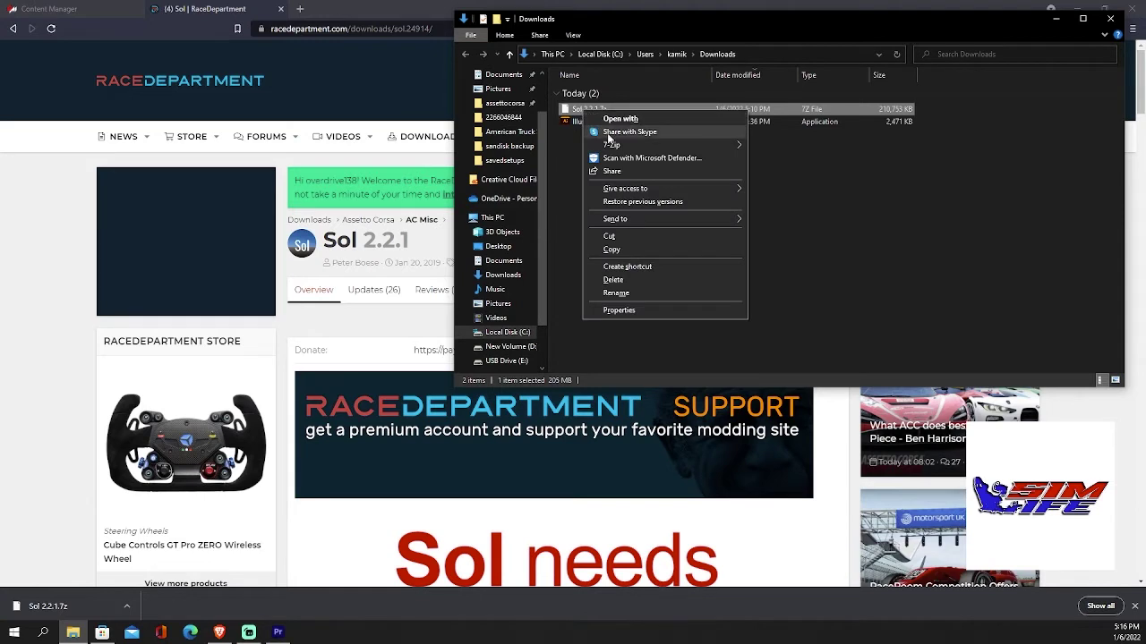
mouse_move(618, 148)
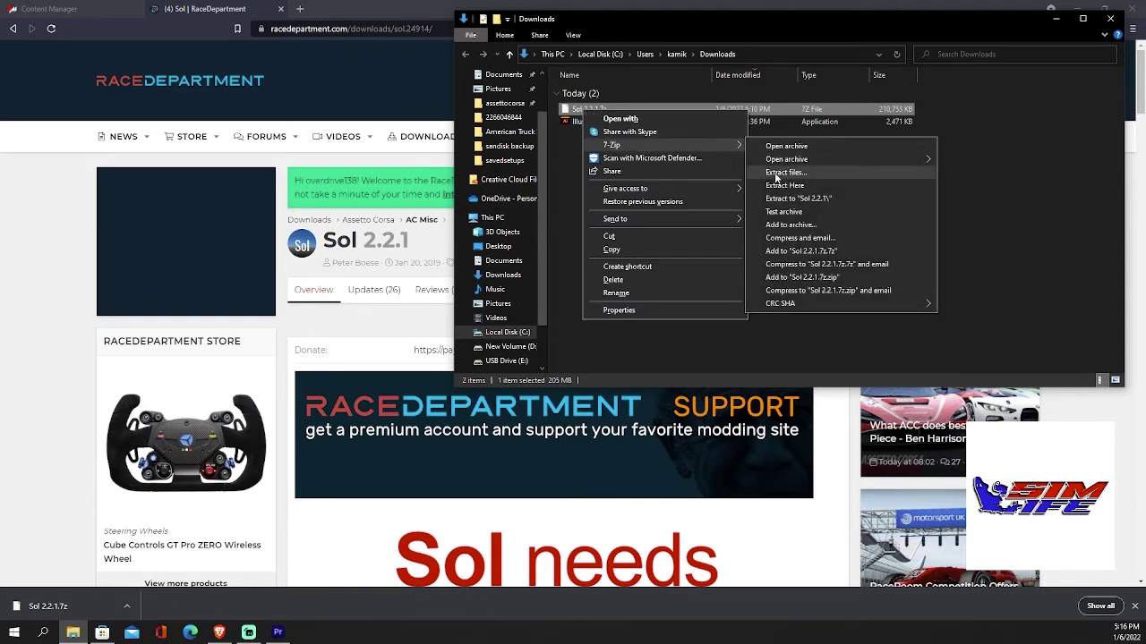
click(776, 175)
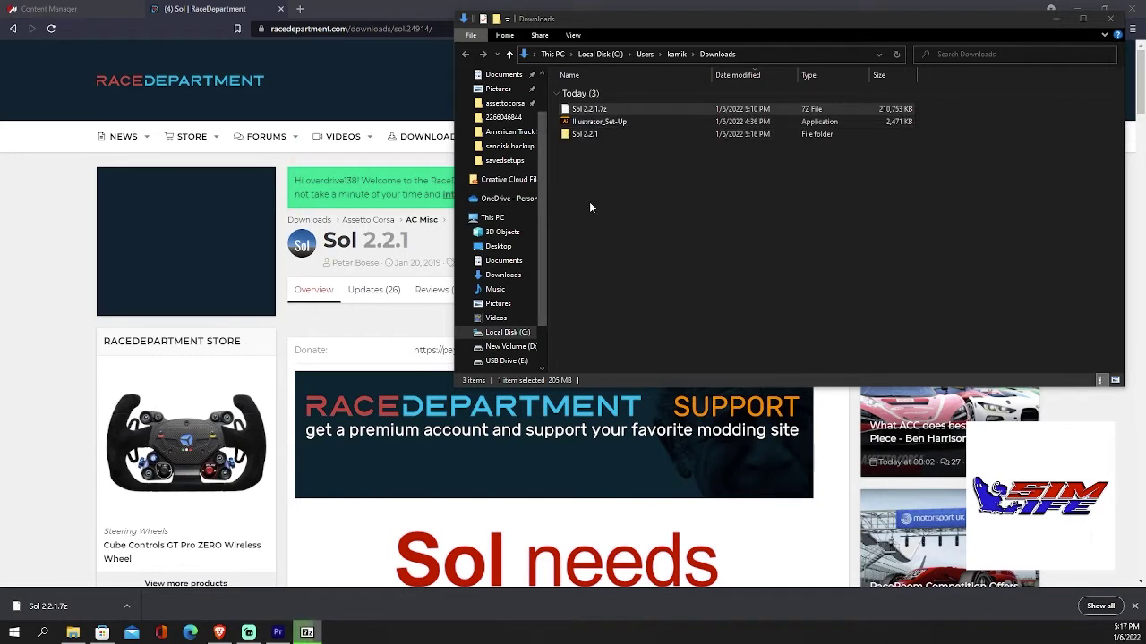
Step: Open the extracted Sol 2.2.1 folder and go through MODS to its inner Sol 2.2.1 folder
double_click(601, 136)
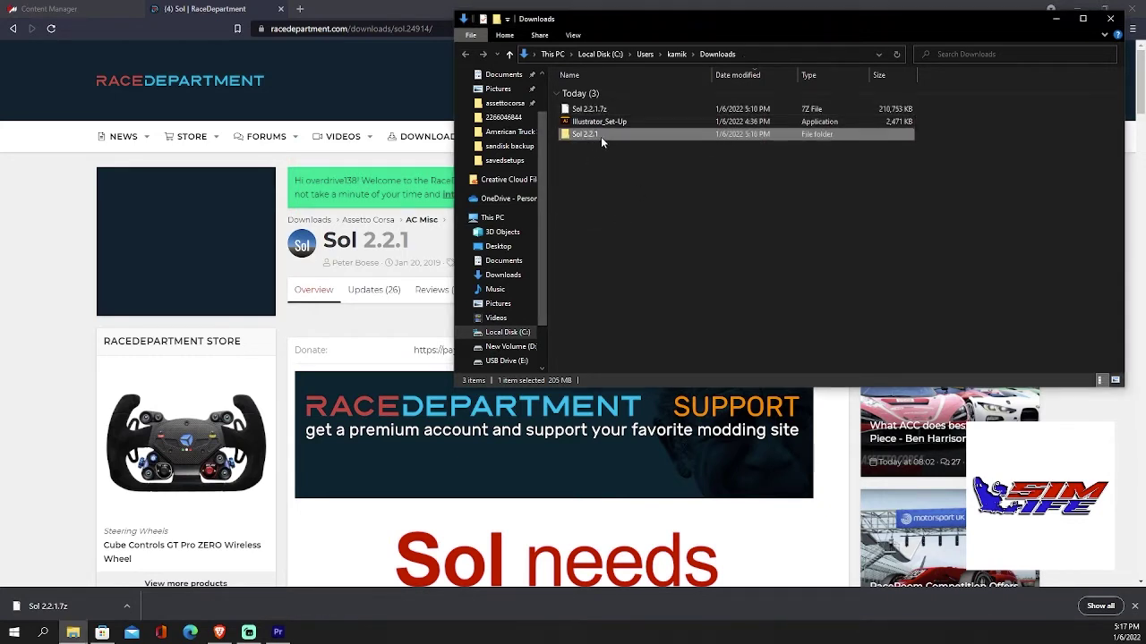
double_click(595, 96)
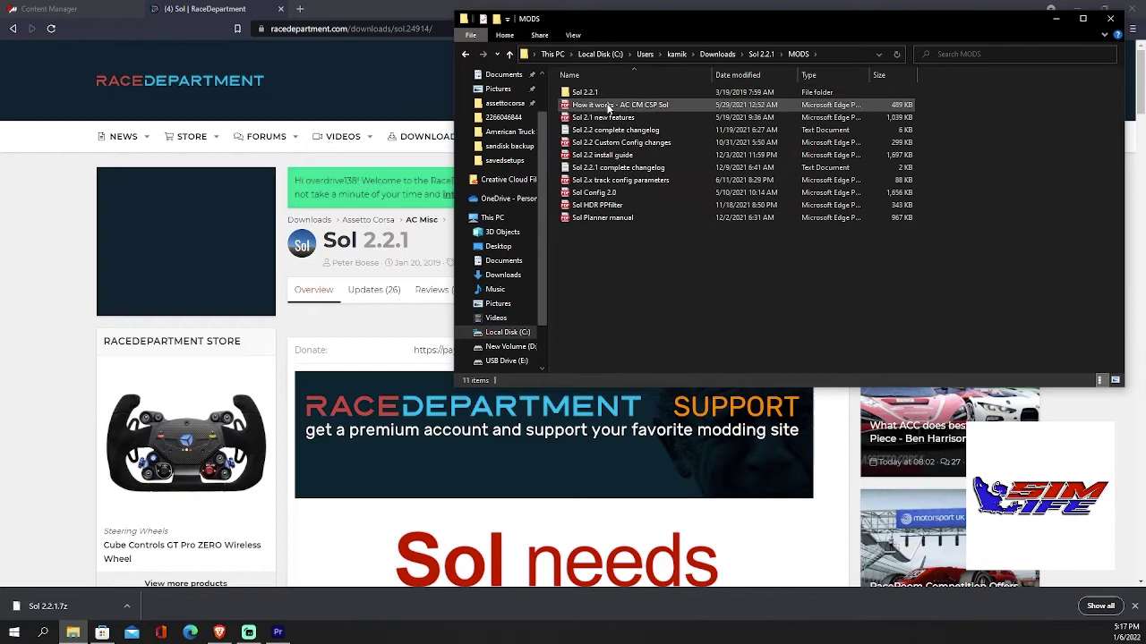
double_click(564, 93)
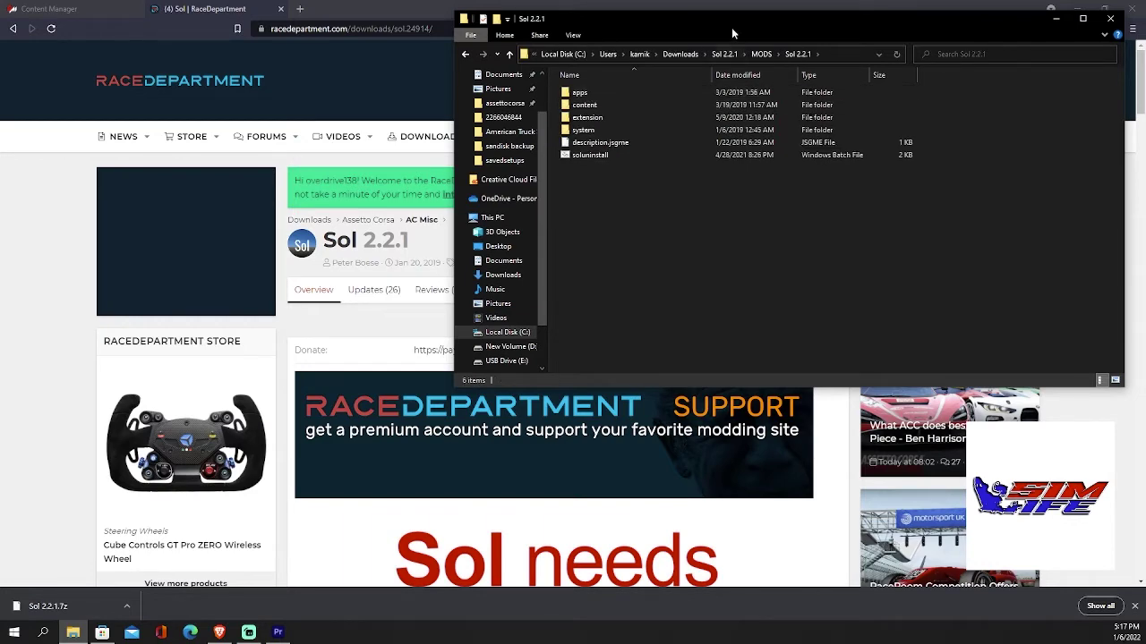
Step: Move the apps, content, extension and system folders from Sol 2.2.1 into the assettocorsa folder, replacing the files in the destination
drag(551, 86, 602, 140)
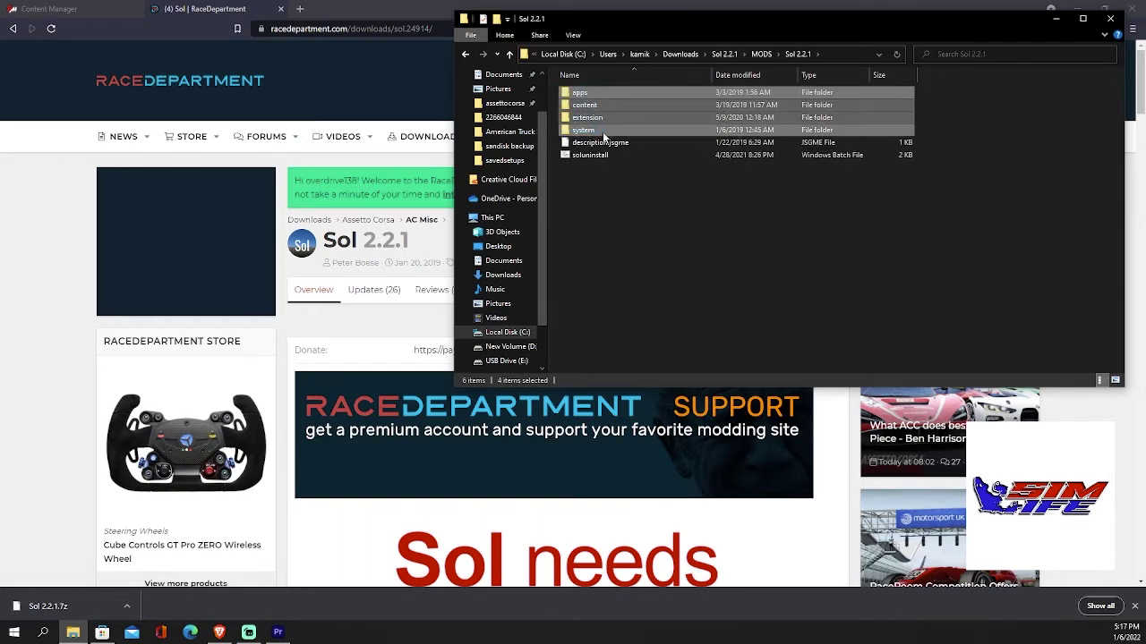
drag(665, 26, 682, 22)
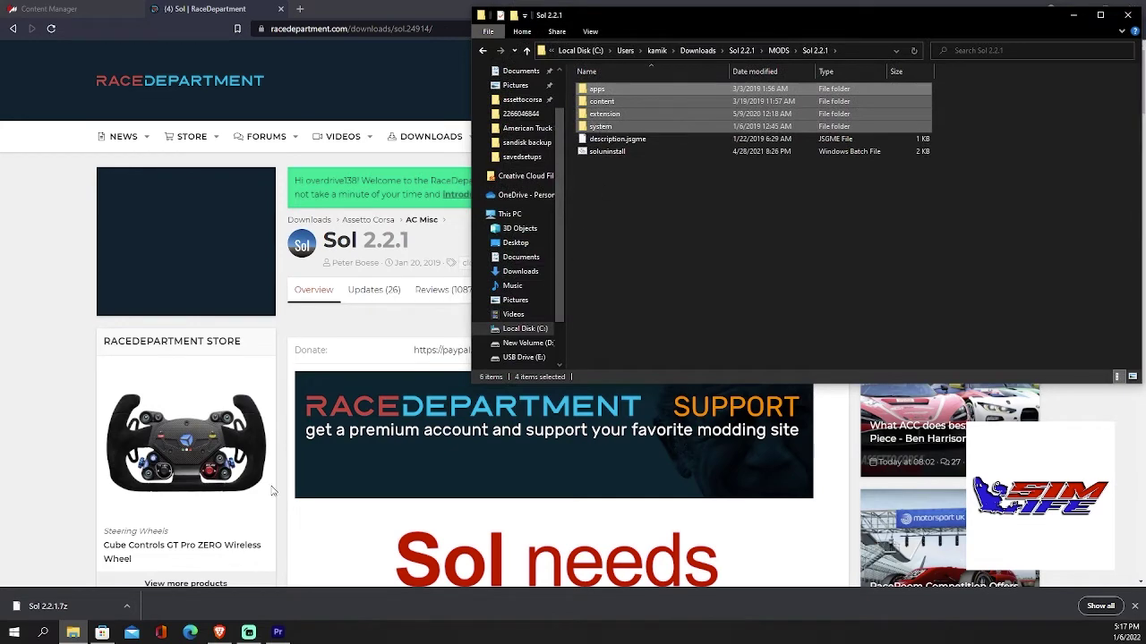
right_click(73, 637)
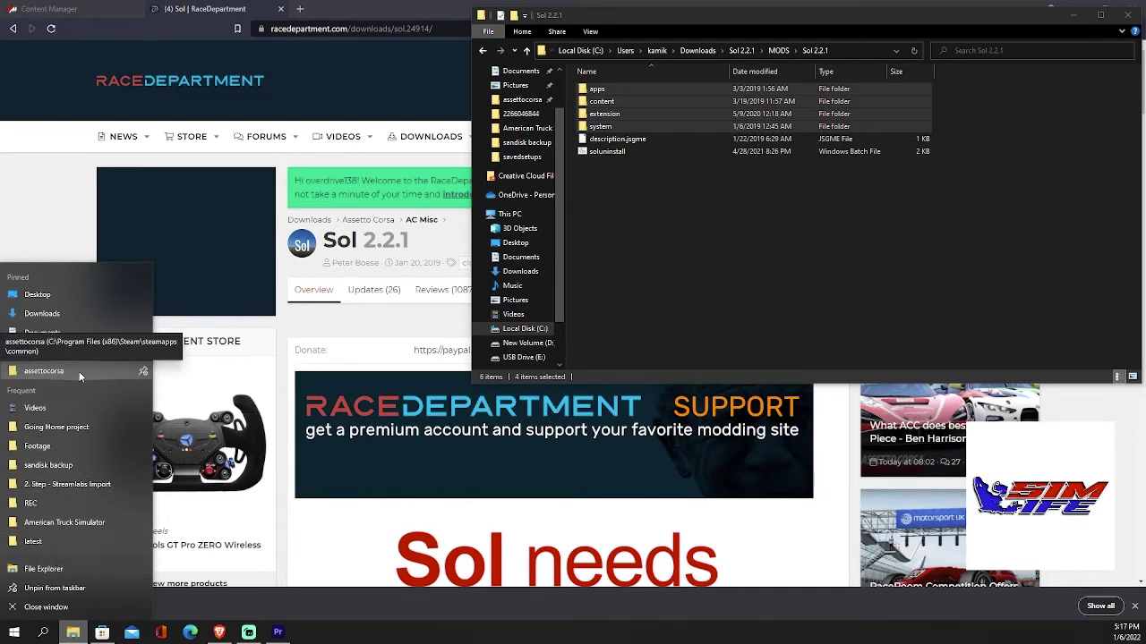
click(77, 371)
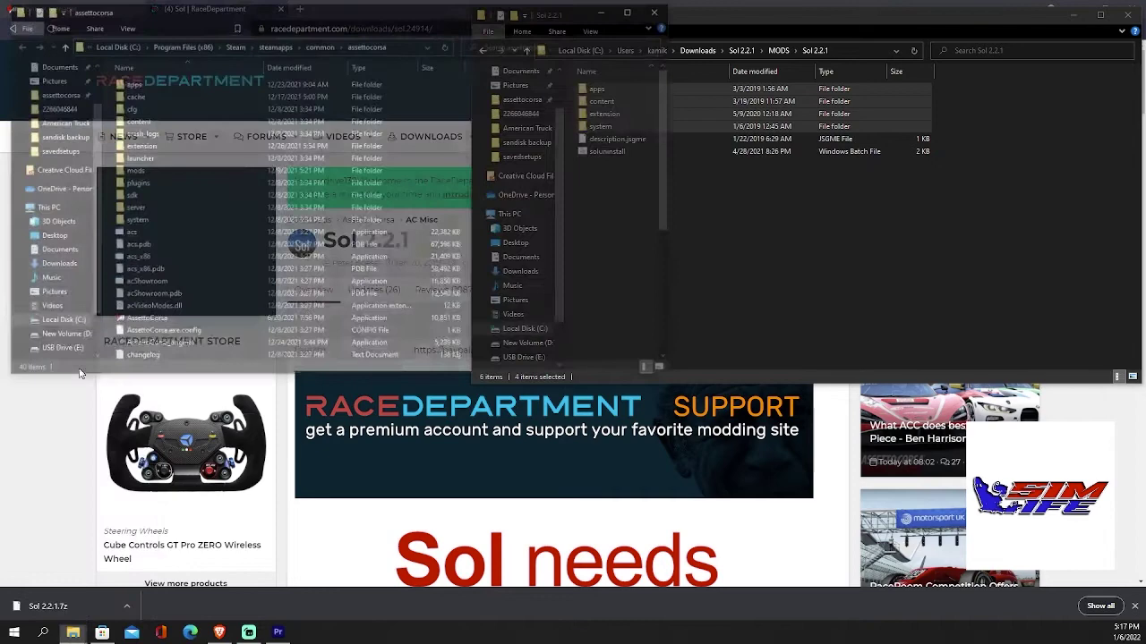
click(727, 41)
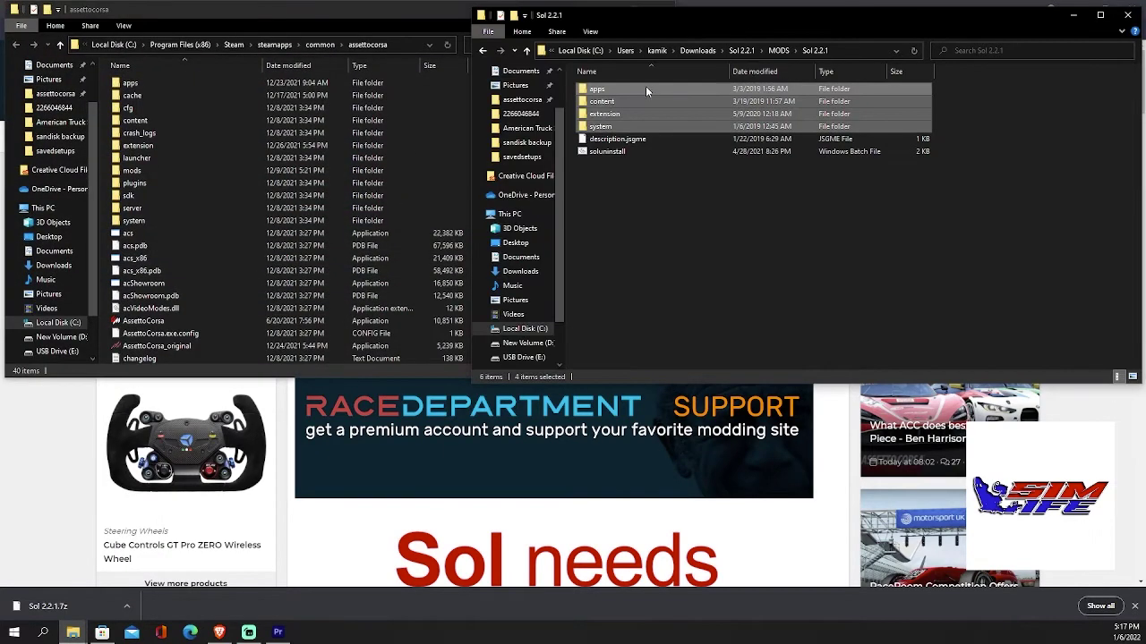
drag(635, 94, 617, 111)
drag(619, 15, 725, 29)
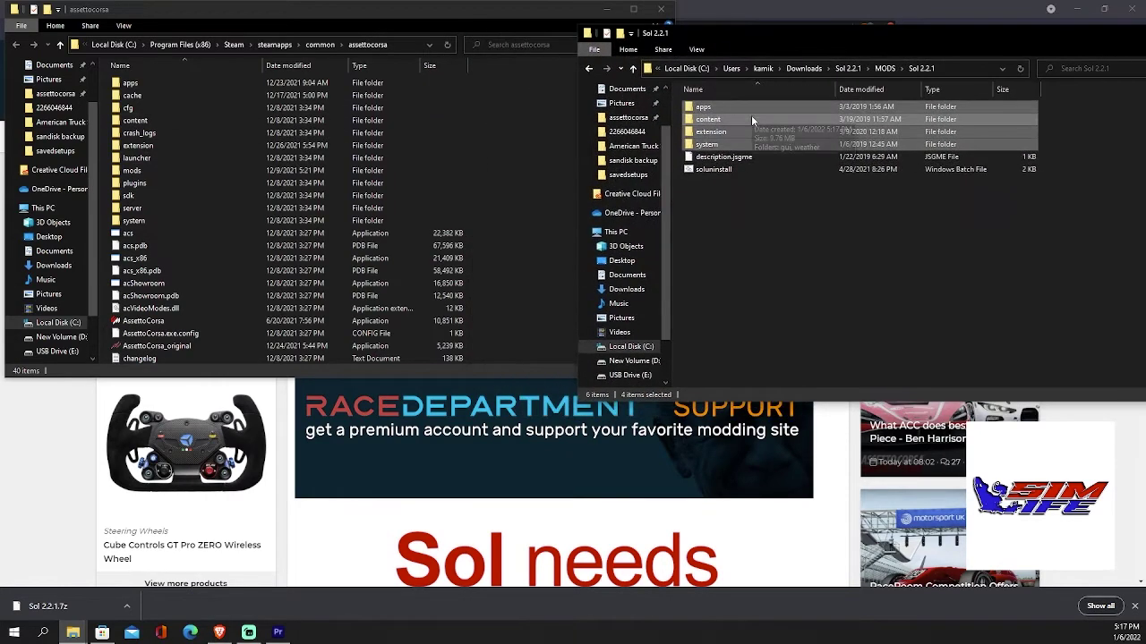
drag(751, 114, 488, 166)
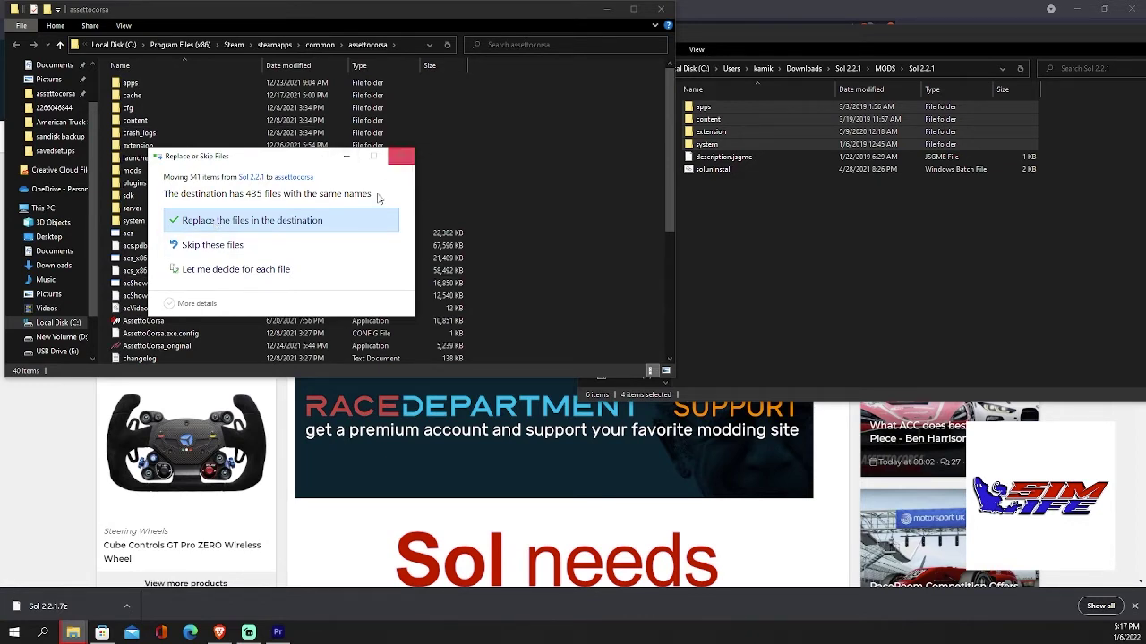
click(304, 223)
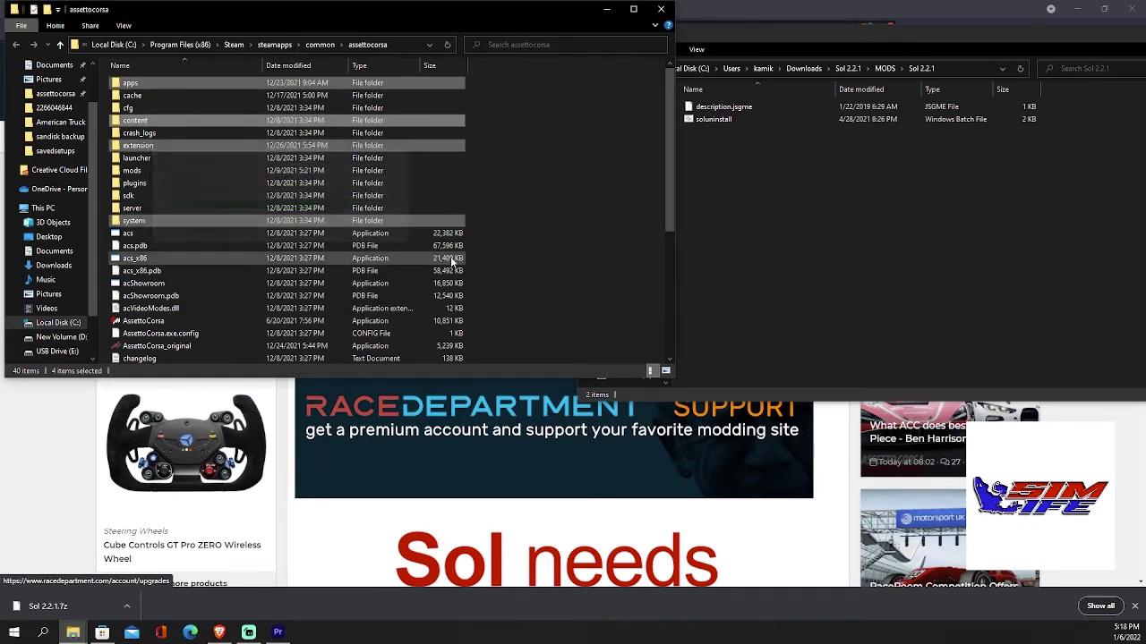
Step: Close the assettocorsa and Sol 2.2.1 folder windows and the browser to return to the desktop
click(660, 9)
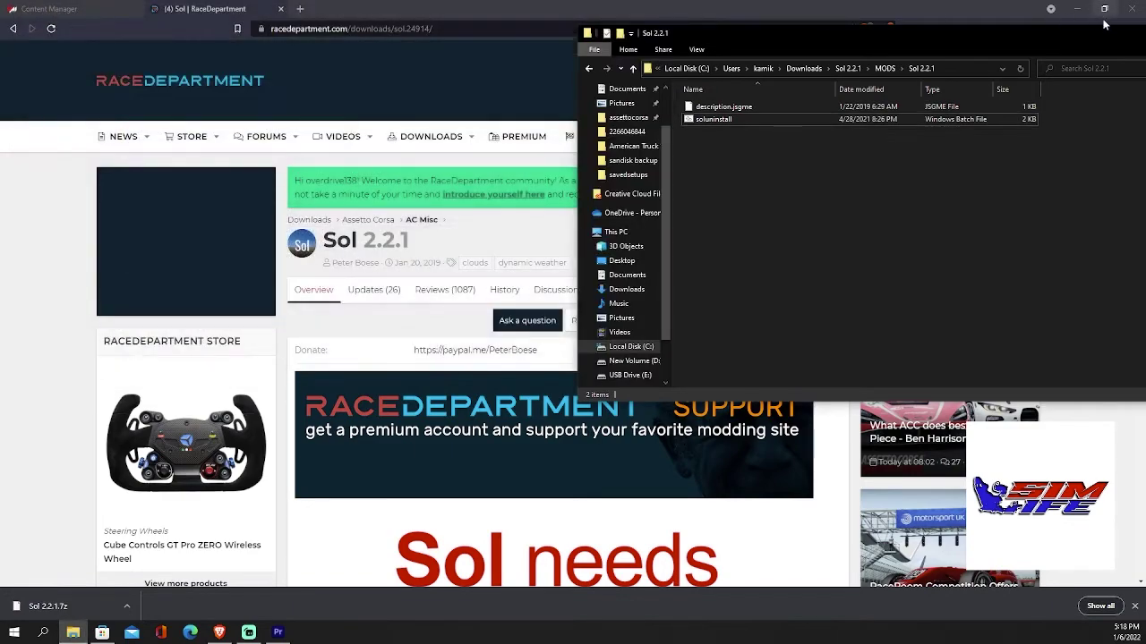
drag(752, 33, 626, 27)
click(1049, 37)
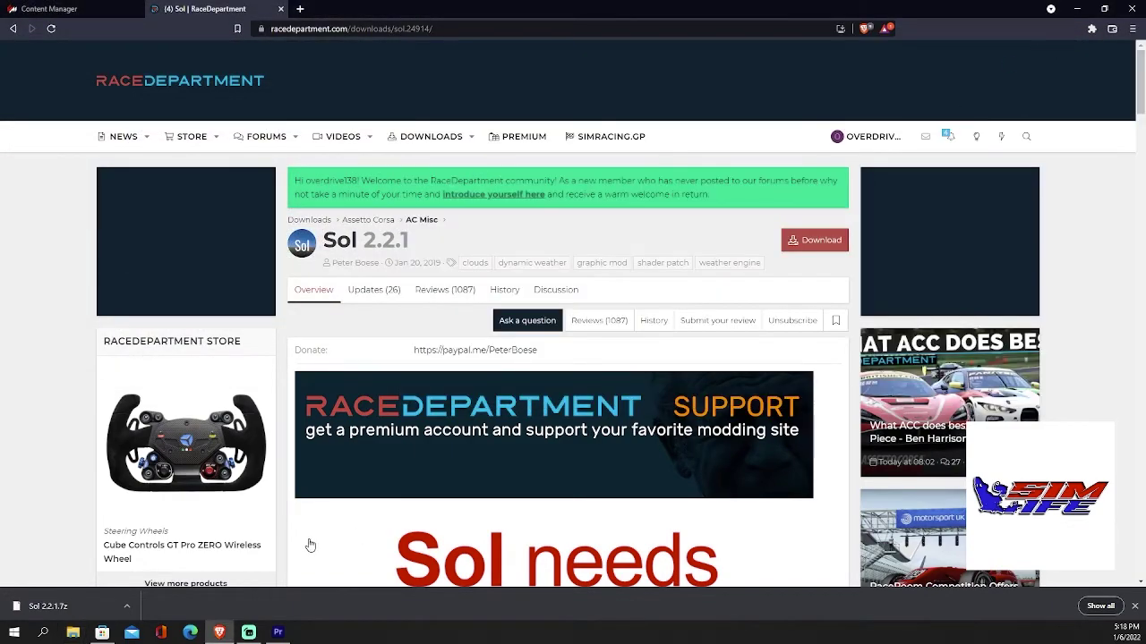
click(1131, 8)
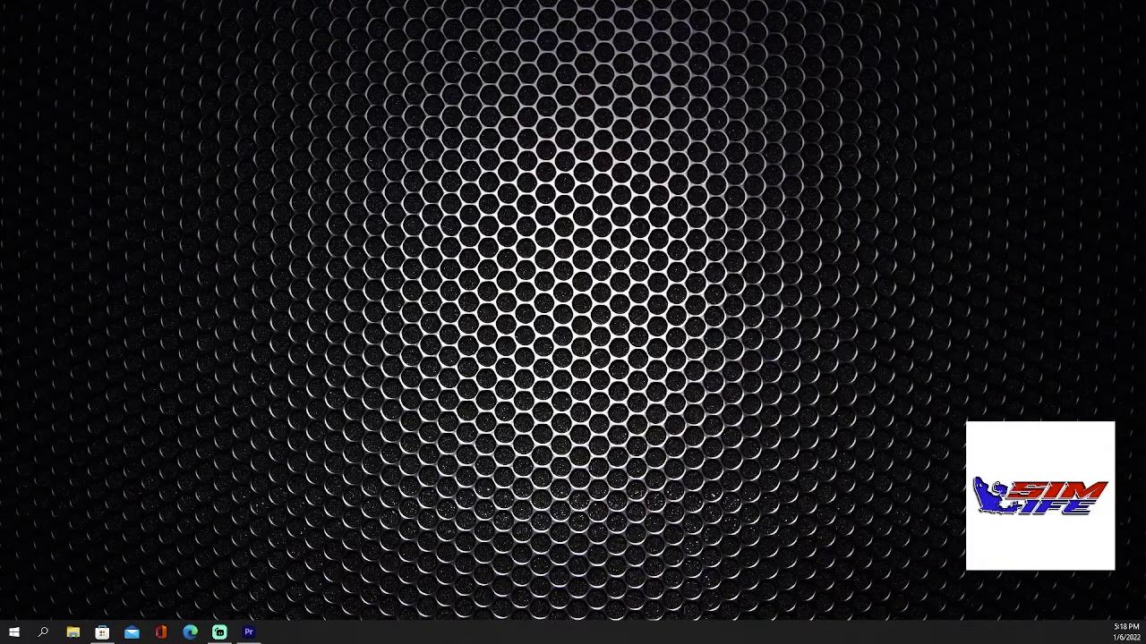
Step: Launch Content Manager and open its Assetto Corsa settings to check which Sol apps are activated
drag(258, 376, 157, 518)
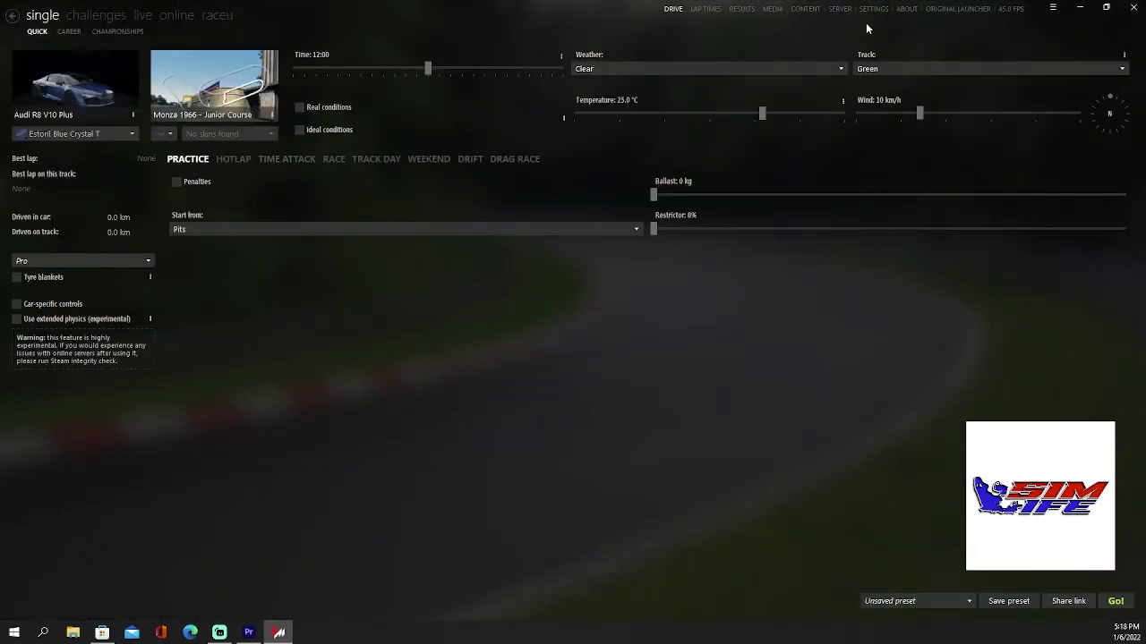
click(872, 9)
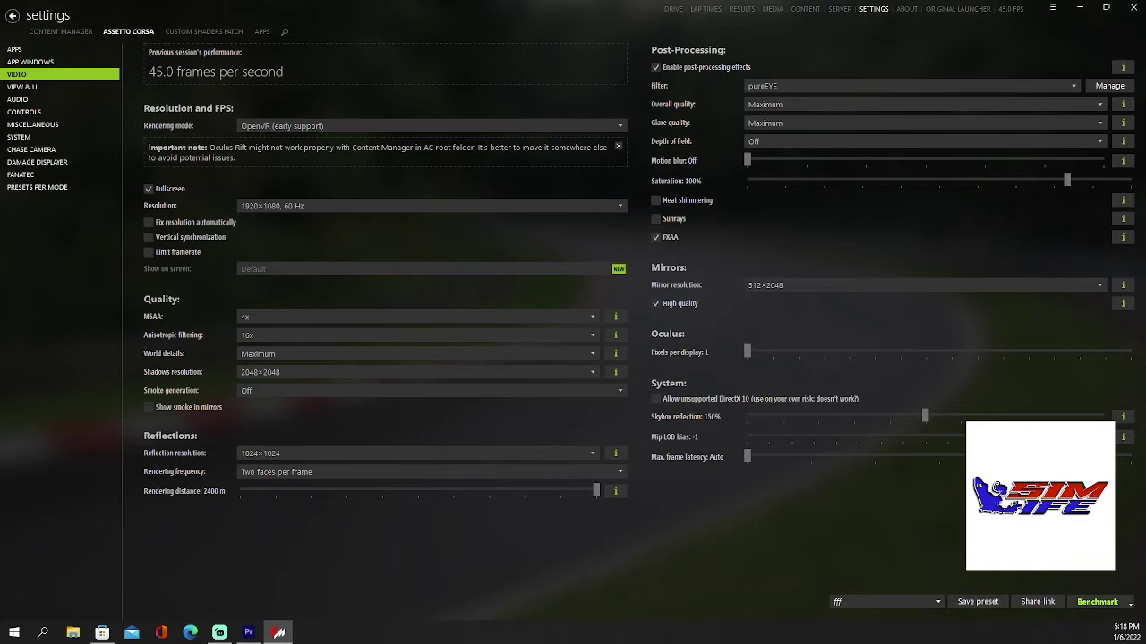
click(16, 49)
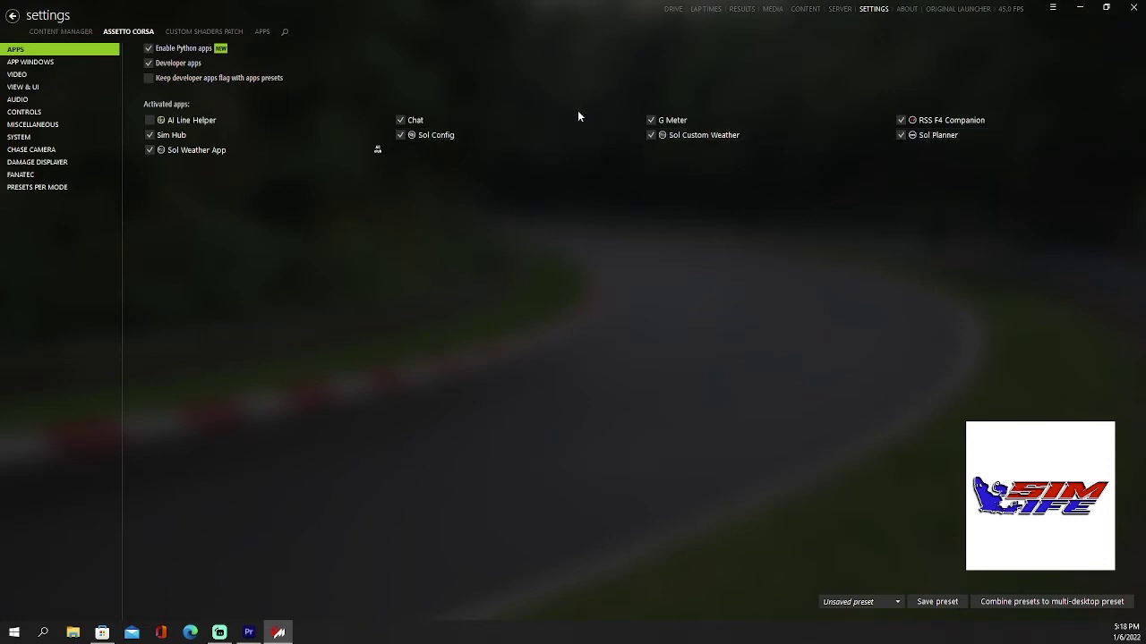
Step: In the Assetto Corsa video settings, try the __Sol_Extra_Reinhard post-processing filter and settle on __Sol
click(17, 74)
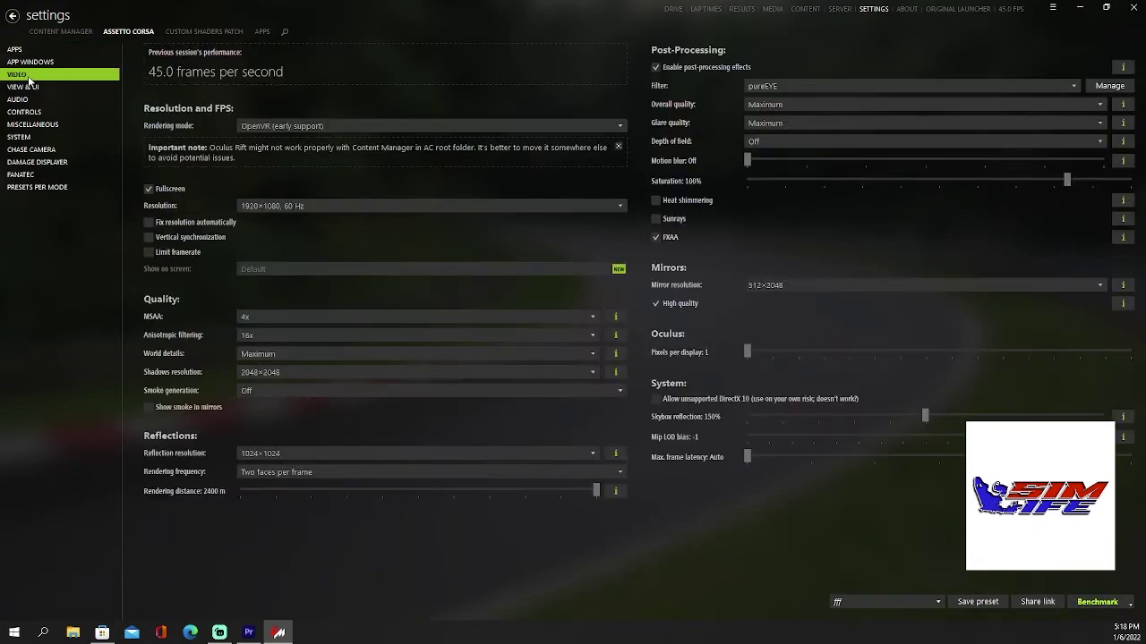
click(814, 87)
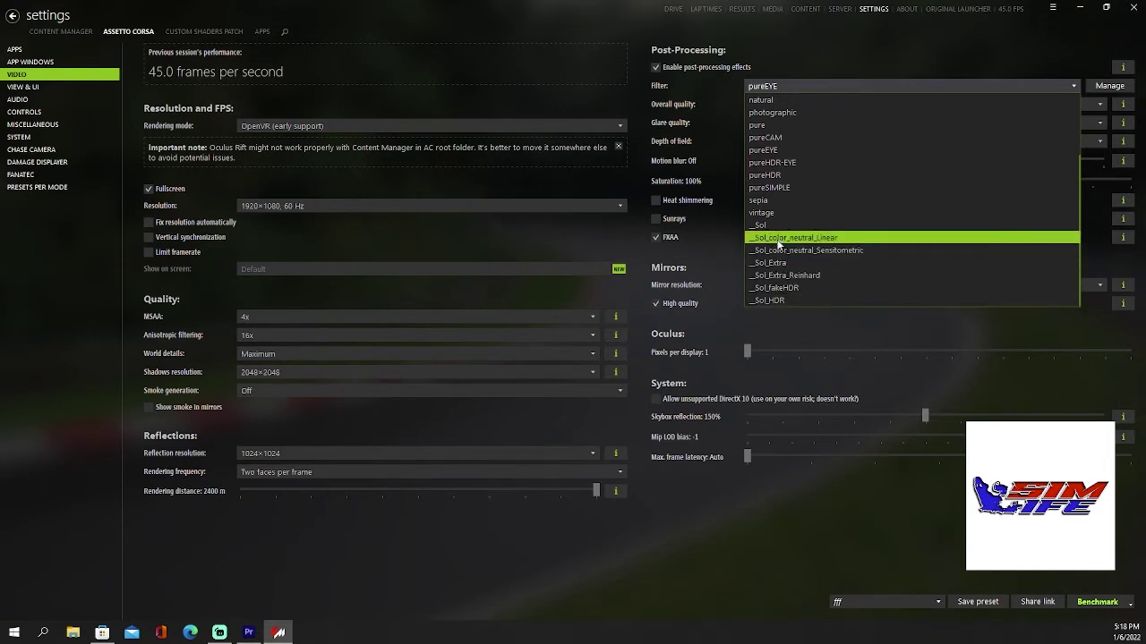
click(767, 275)
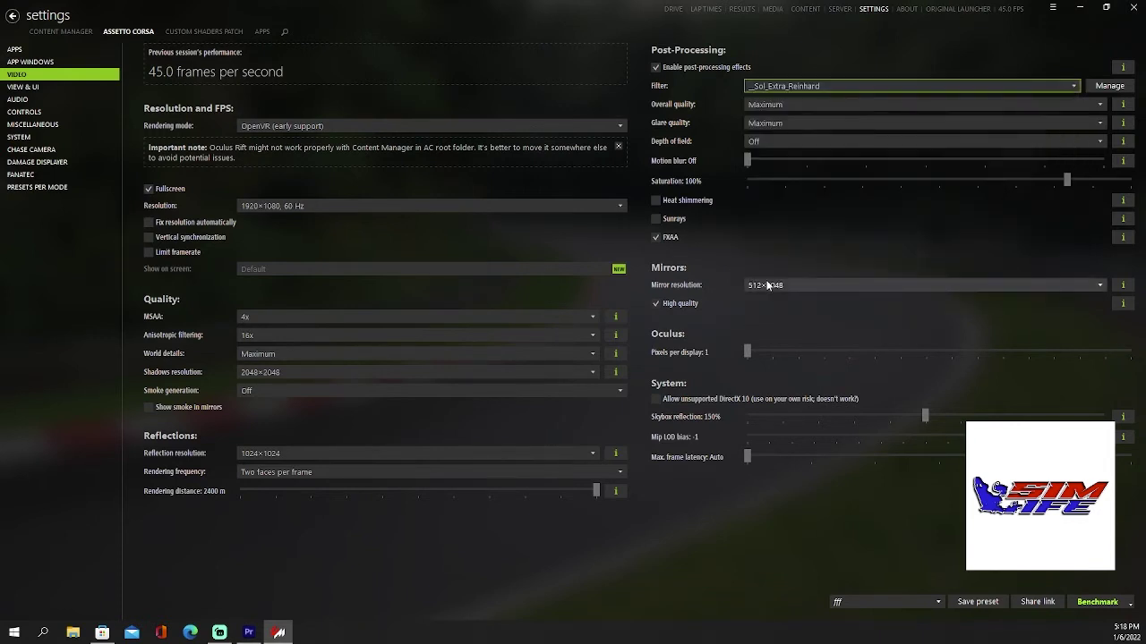
click(789, 88)
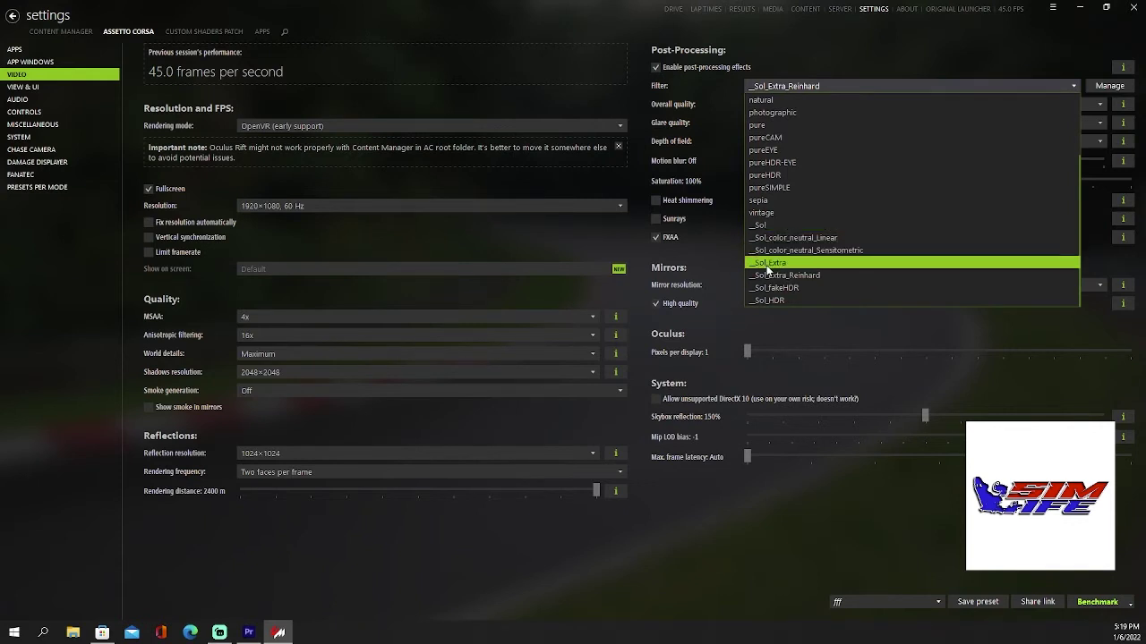
click(763, 225)
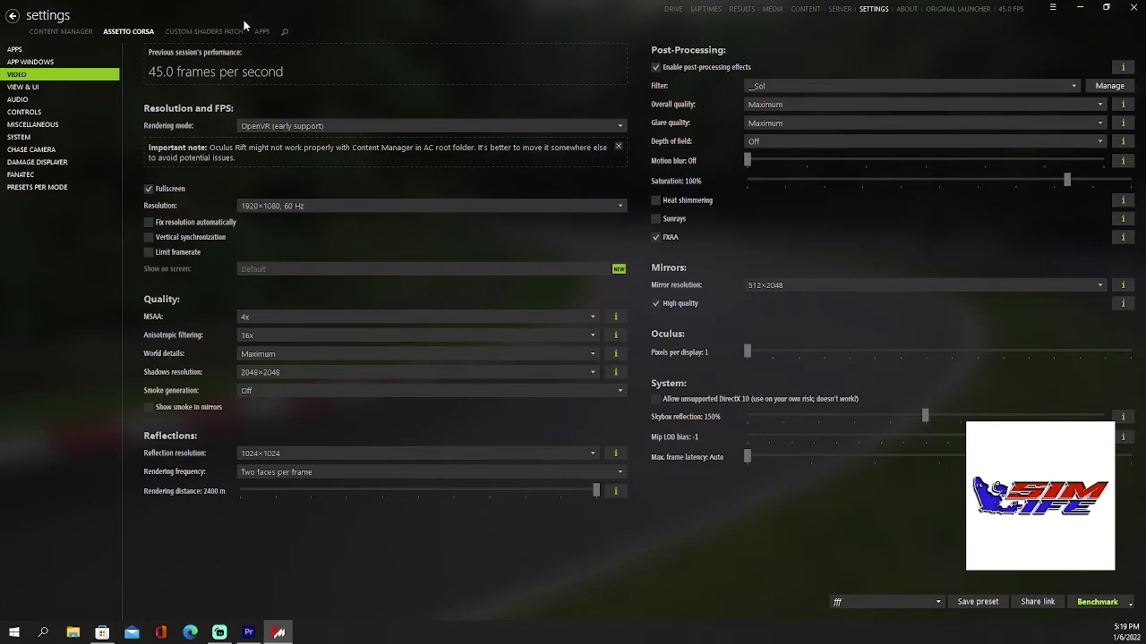
Step: Switch the Custom Shaders Patch to version 0.1.75 and back to version 0.1.76
click(220, 31)
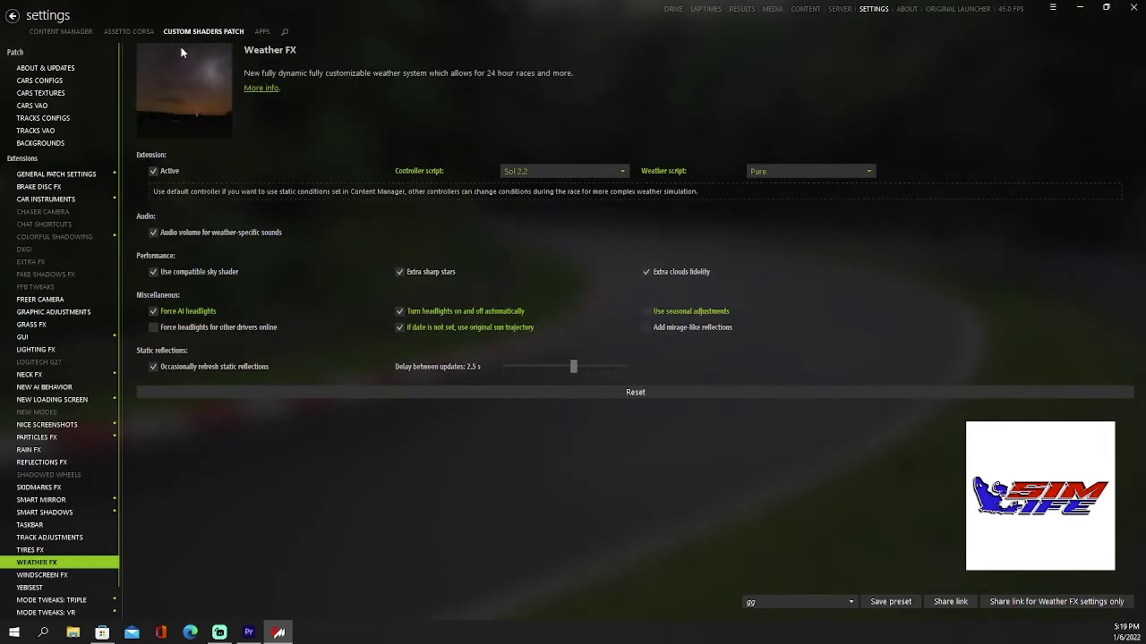
click(49, 71)
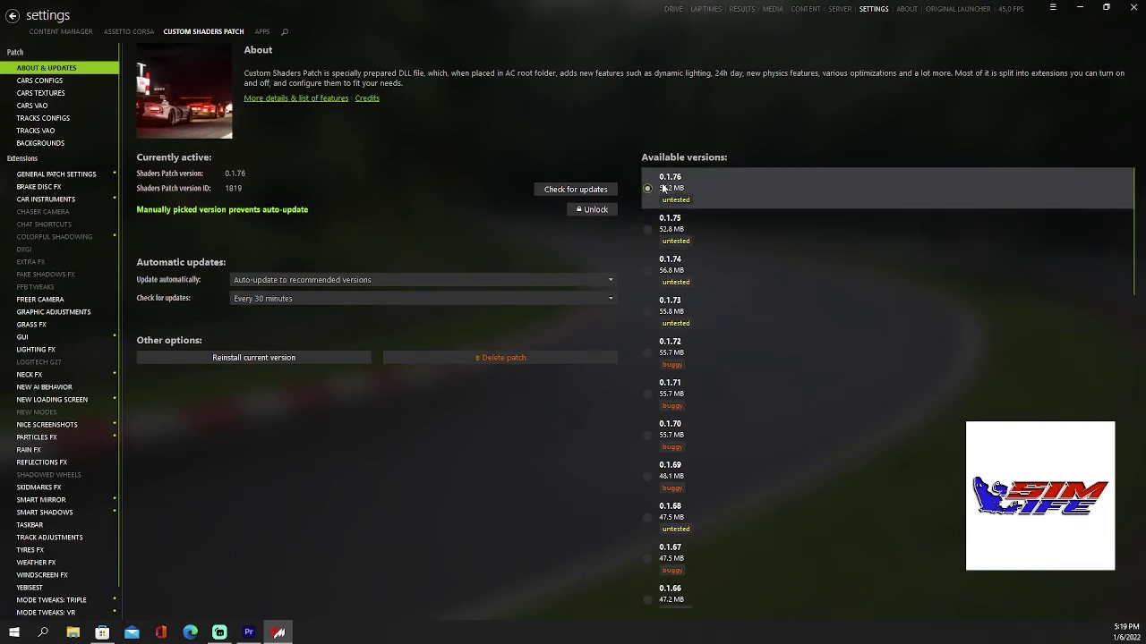
mouse_move(686, 166)
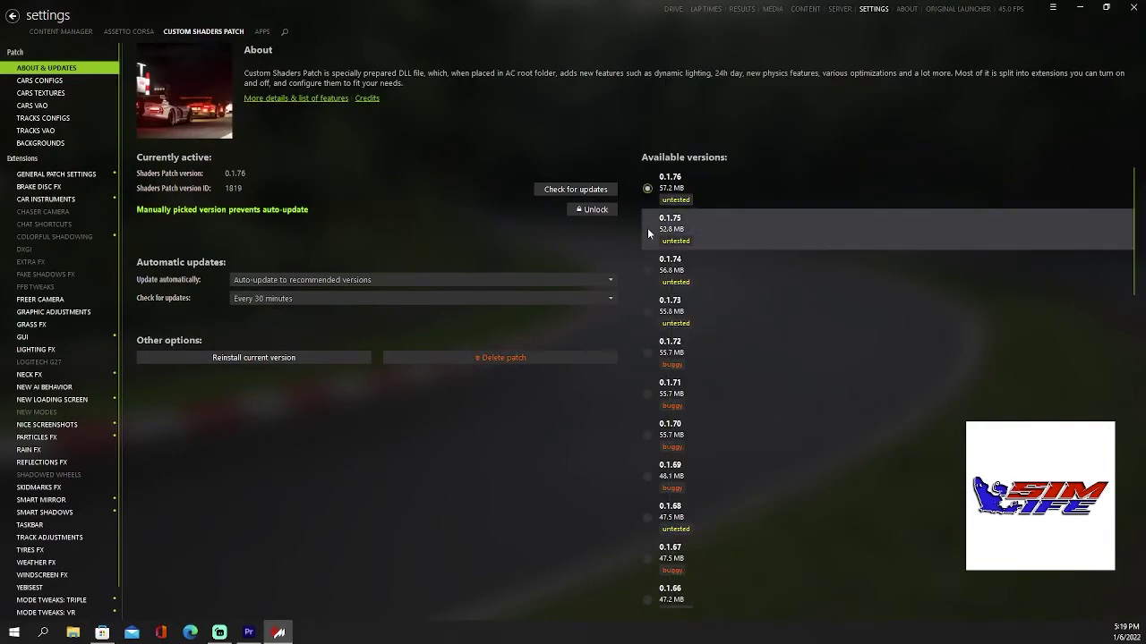
click(649, 232)
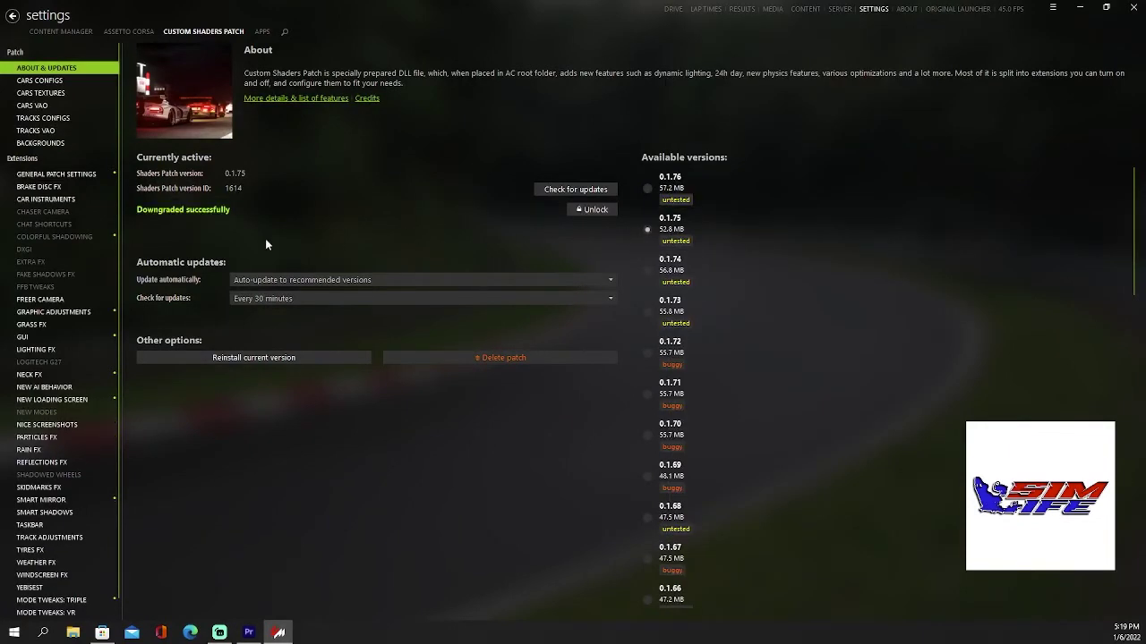
click(648, 188)
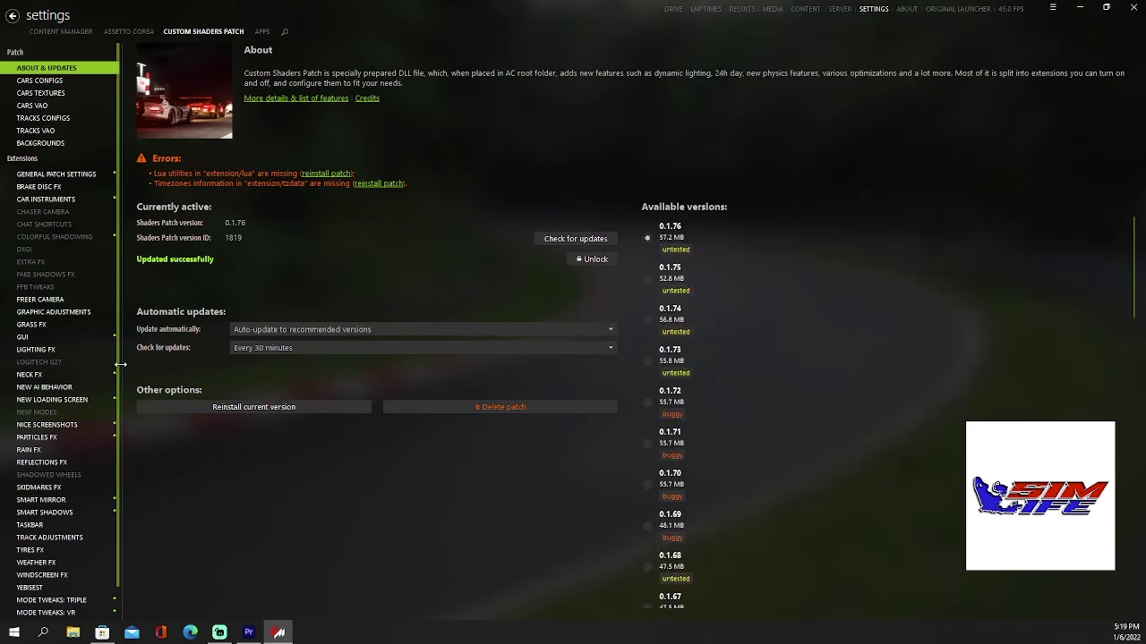
Step: In the Weather FX extension, set the weather script to Sol and the controller script to Sol 2.2
scroll(119, 423, down, 1)
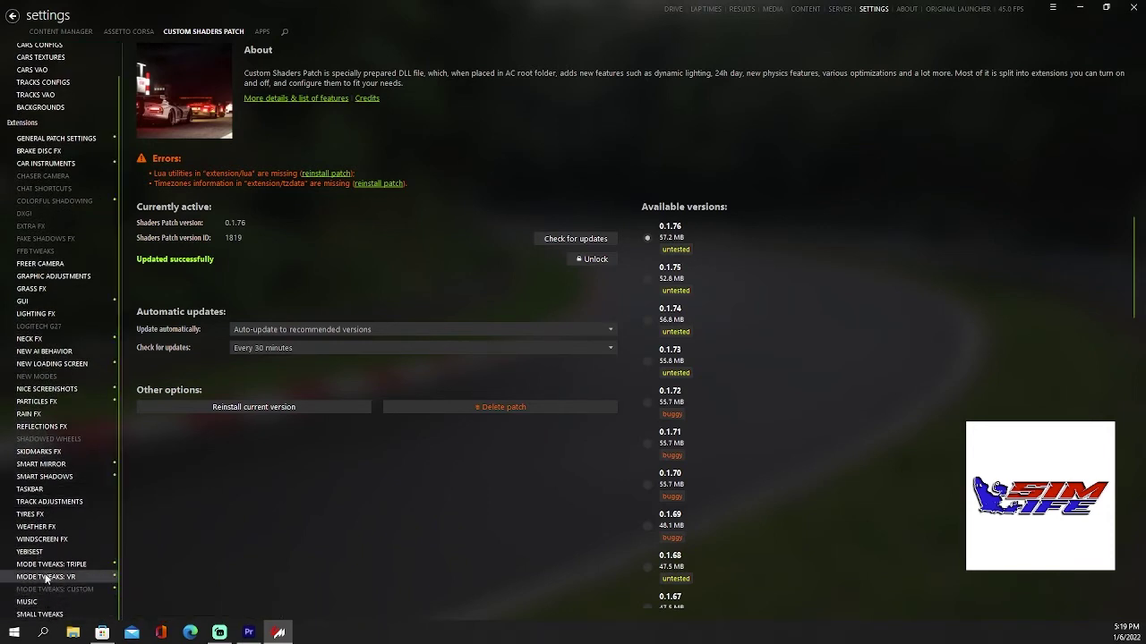
click(55, 527)
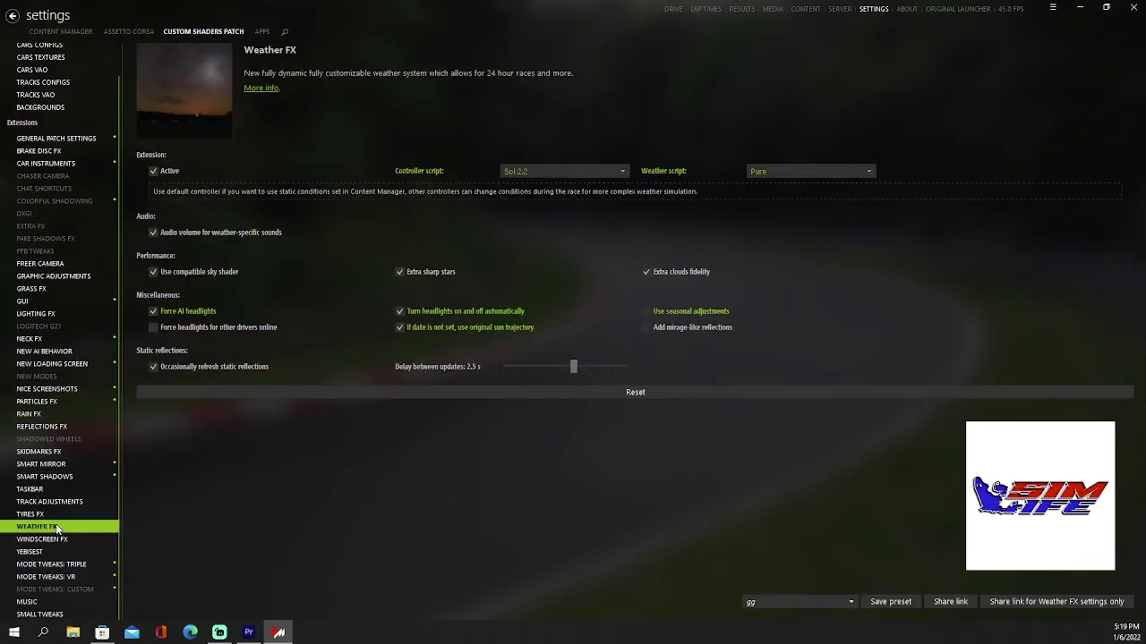
click(837, 172)
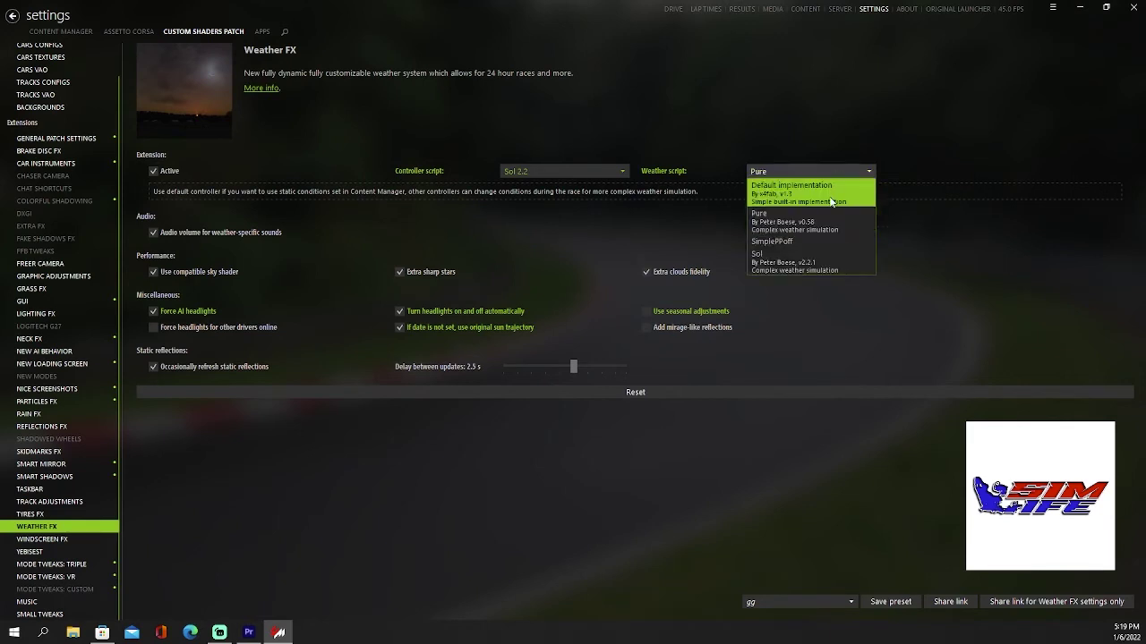
click(813, 272)
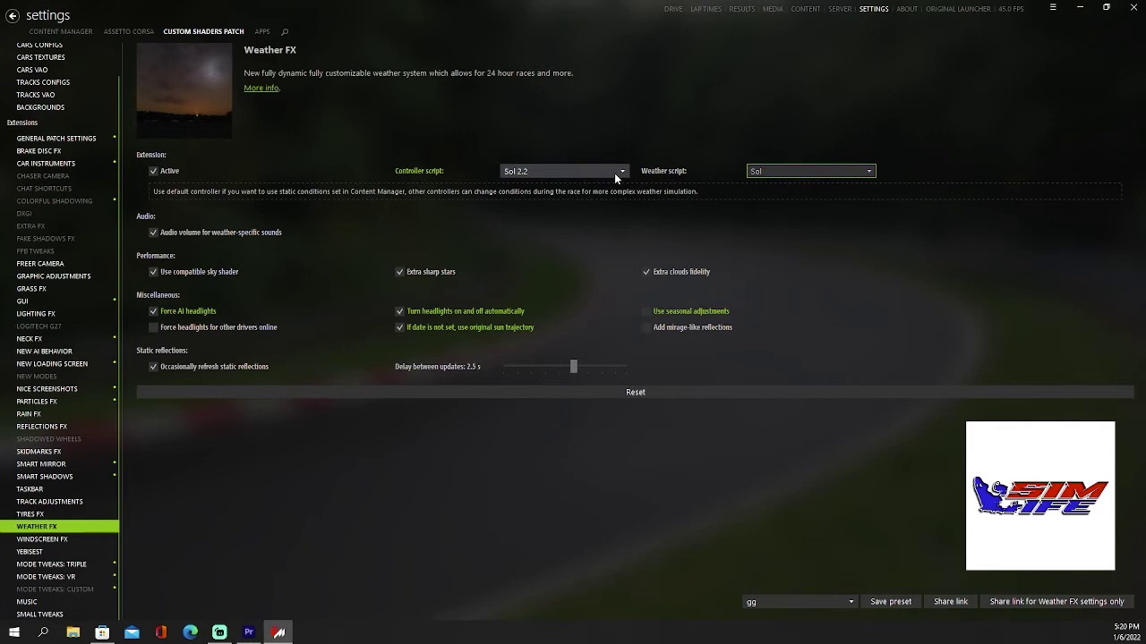
click(611, 175)
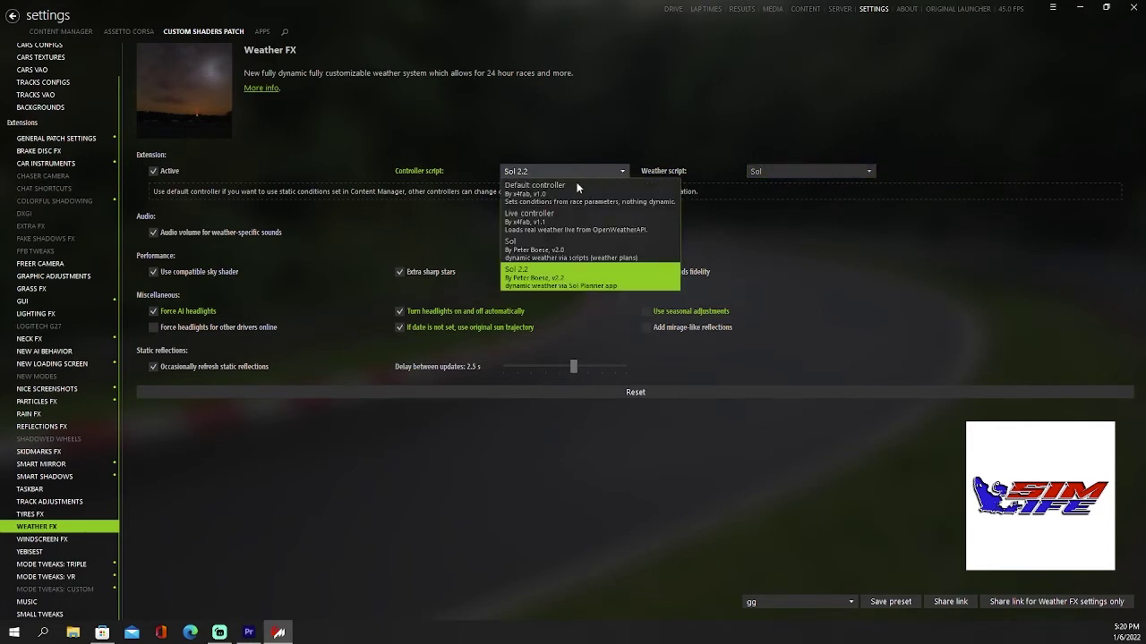
click(559, 284)
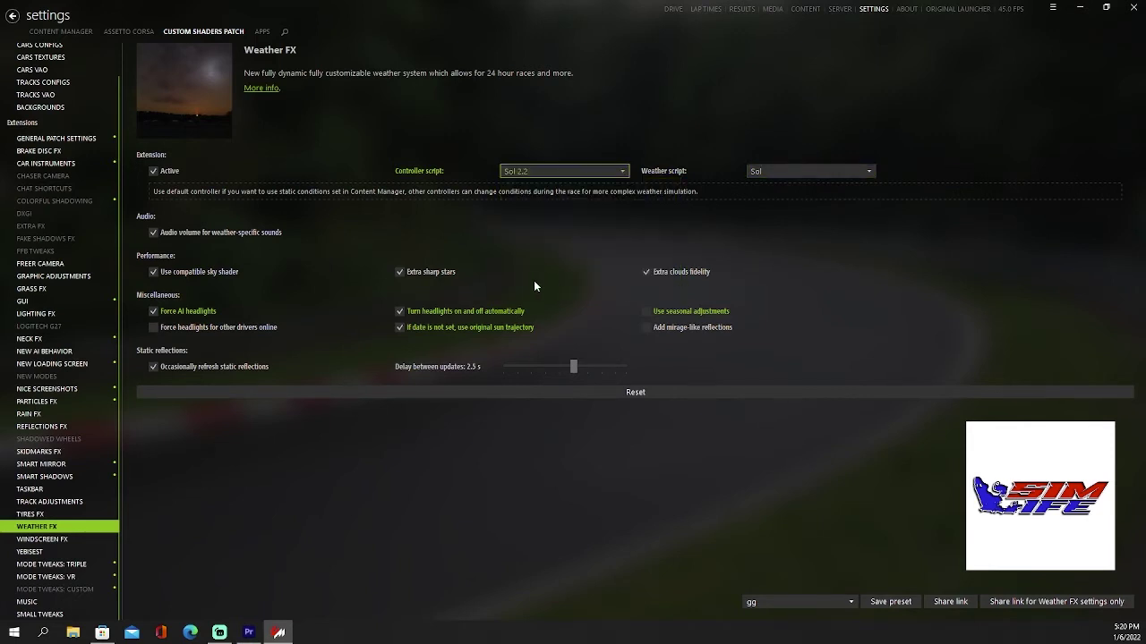
Step: Review the Windscreen FX and Track Adjustments options of the Custom Shaders Patch
mouse_move(670, 318)
click(58, 541)
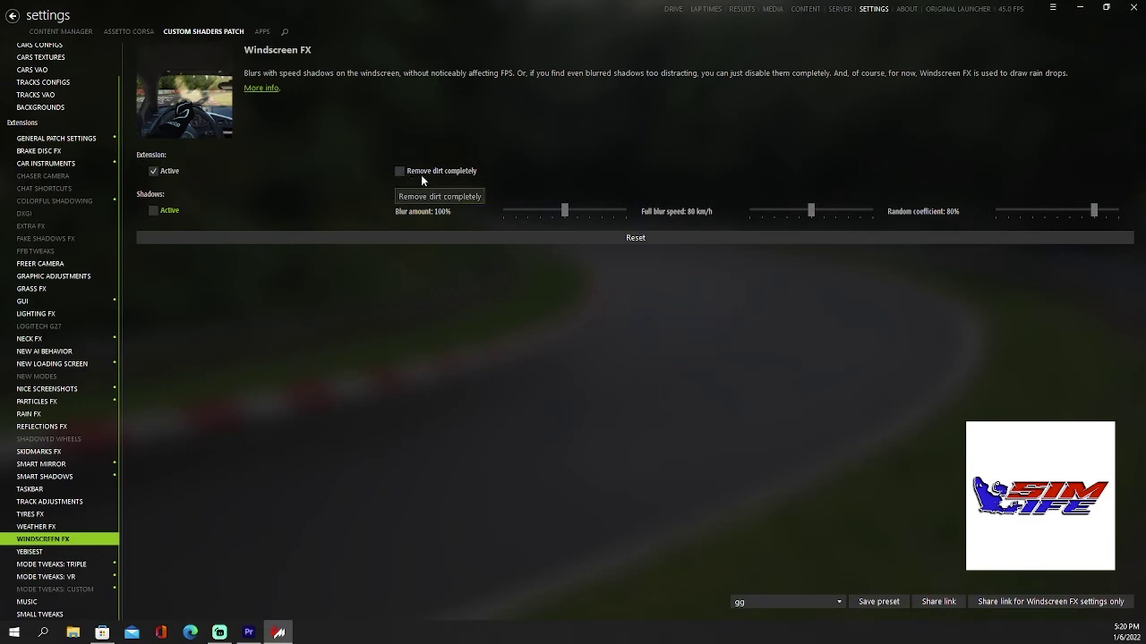
click(56, 503)
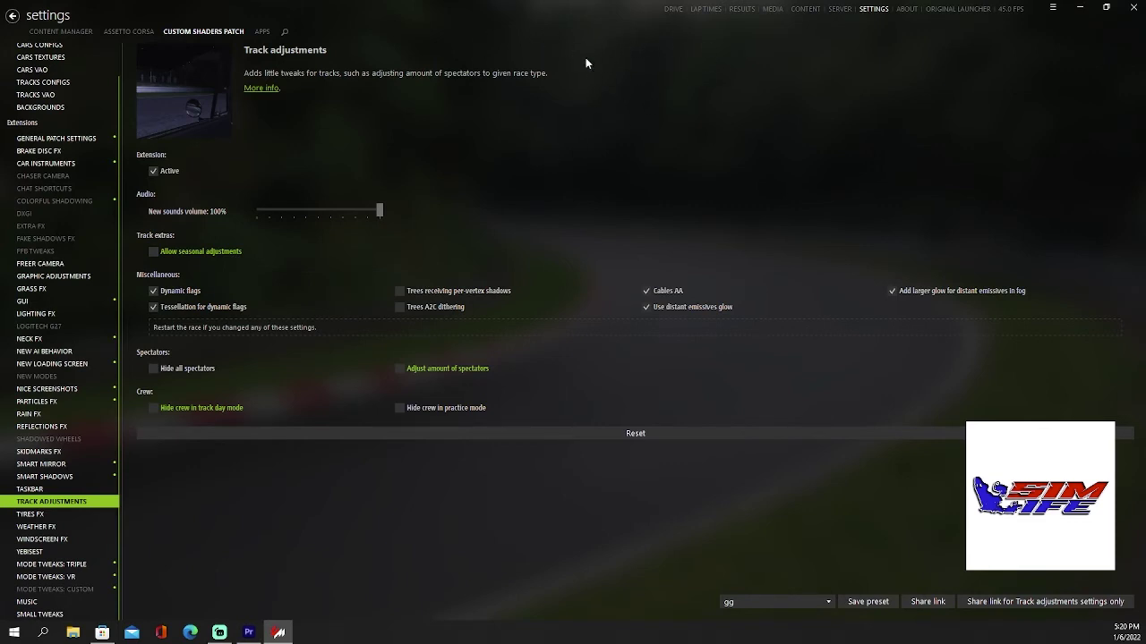
Step: Open the quick drive setup and browse the car choices by category, tag and DLC, trying the filter text "fgnghnghghj" on all cars
click(673, 9)
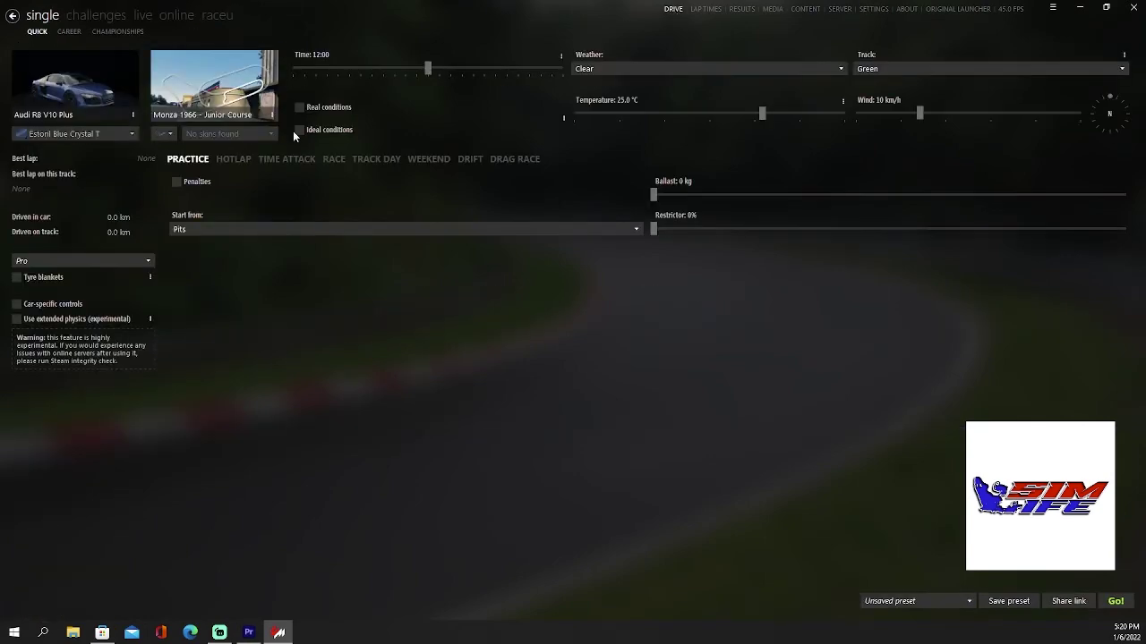
click(63, 90)
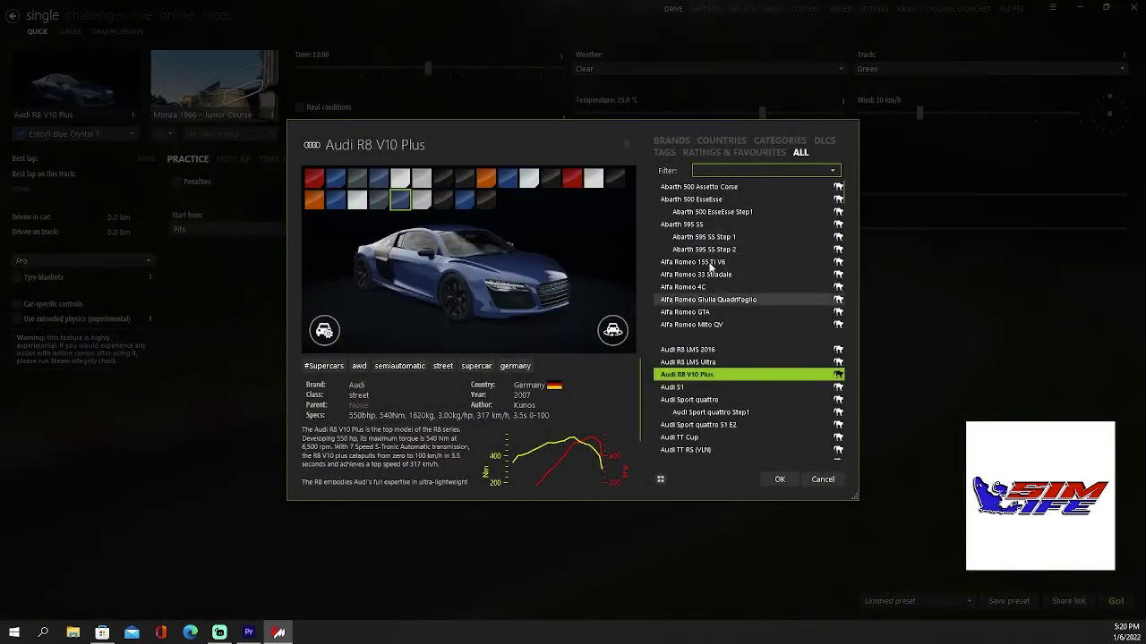
click(766, 143)
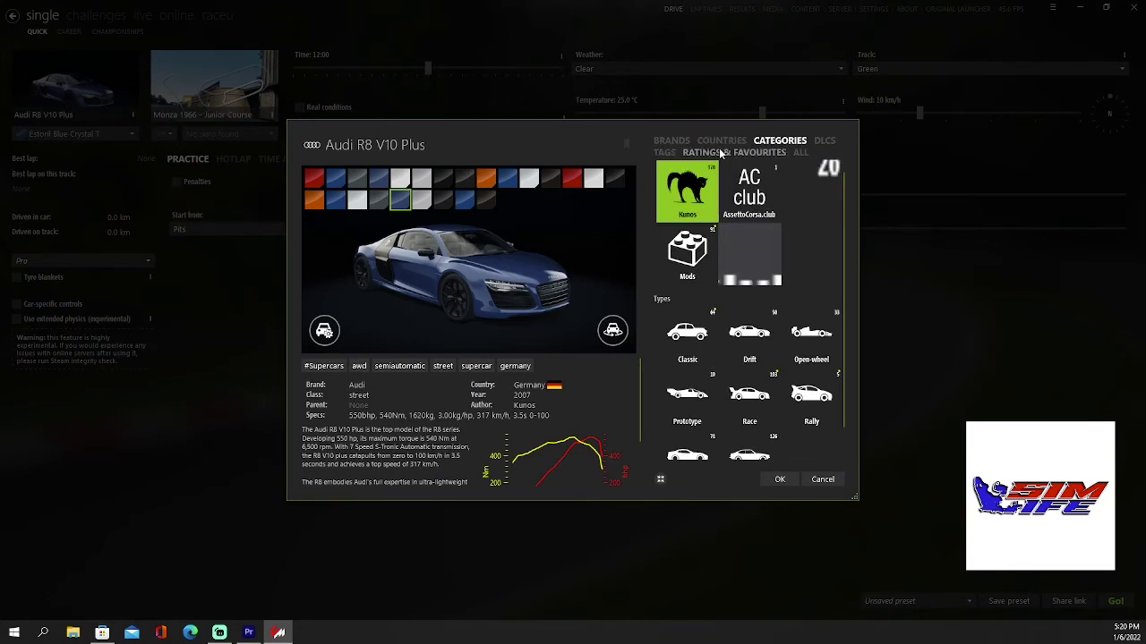
click(664, 153)
click(824, 141)
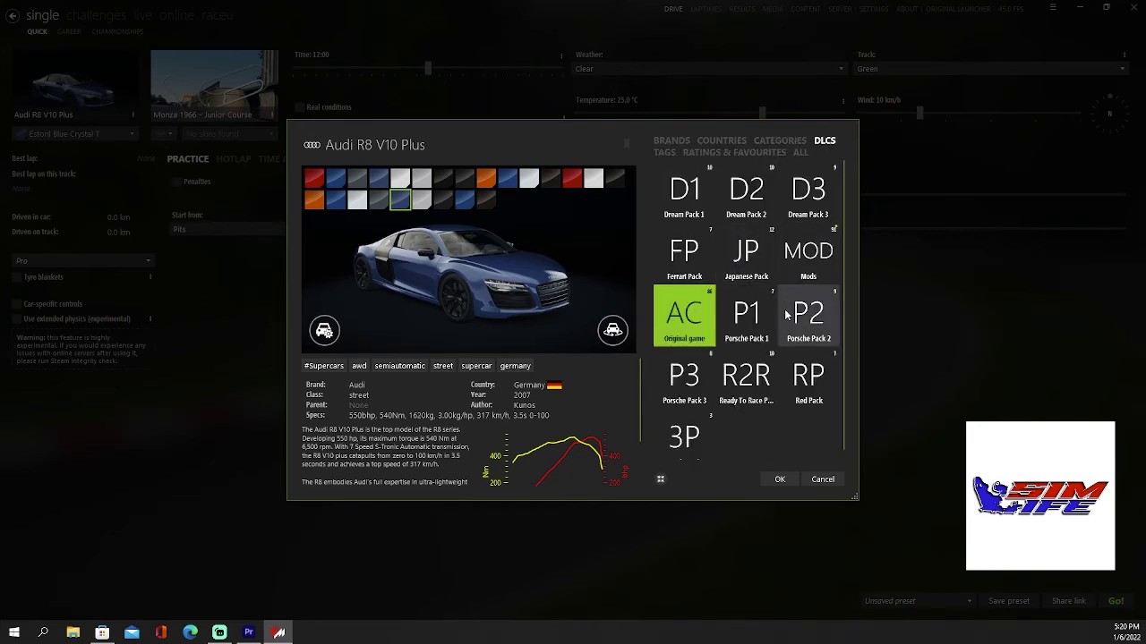
click(800, 153)
click(724, 170)
text(fgnghnghghj)
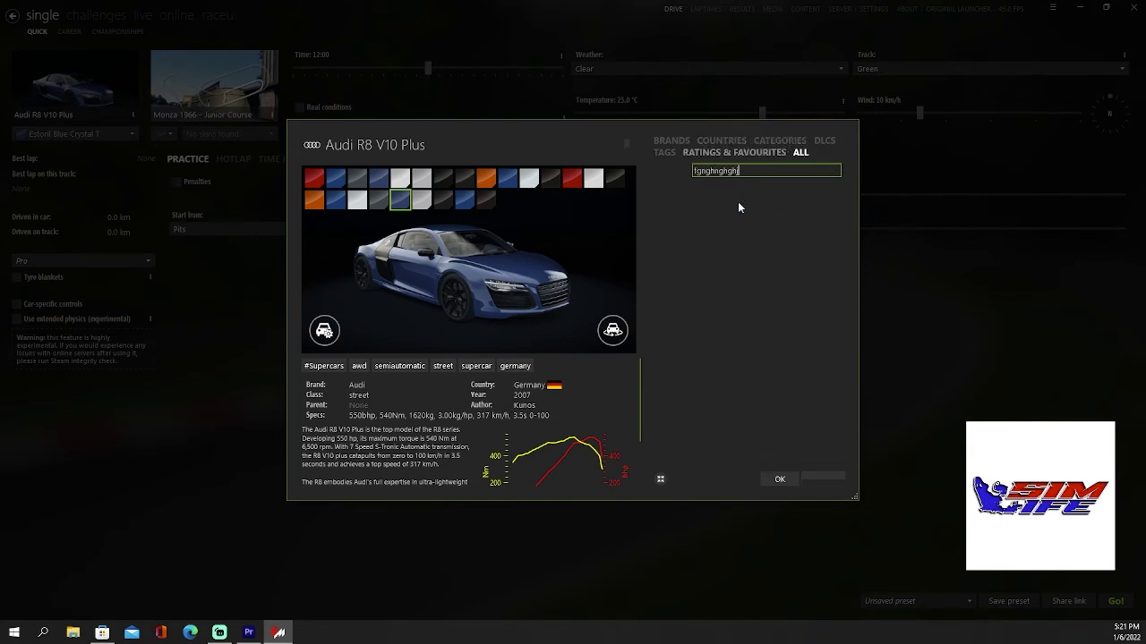
click(827, 480)
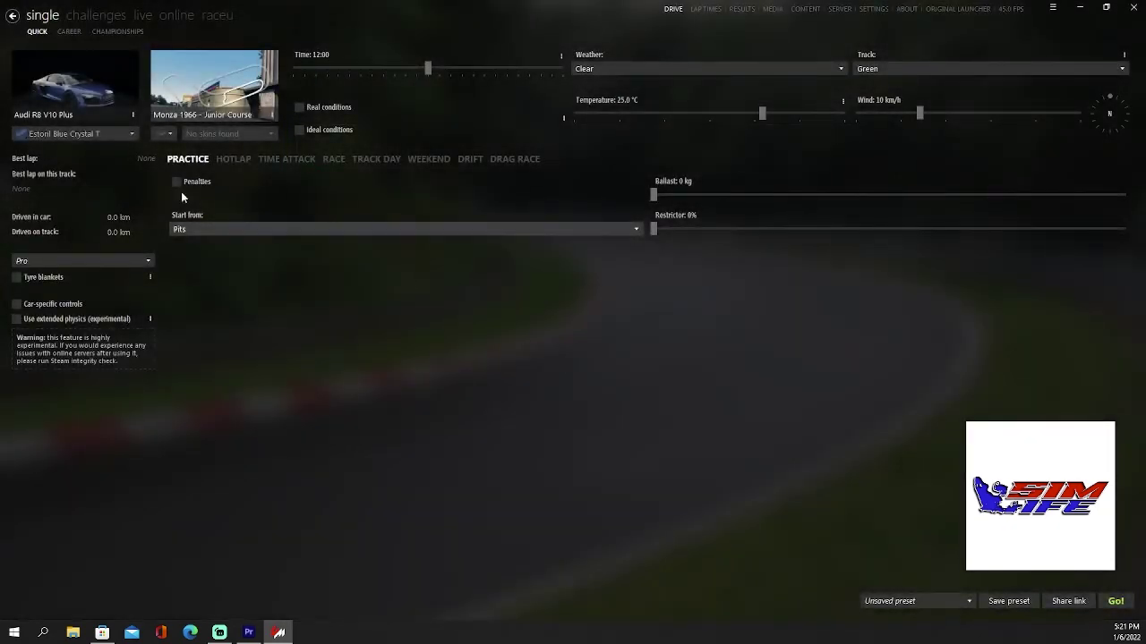
Step: Browse the track choices in the full list and by country, category and DLC, and close the selection without picking another track
click(198, 90)
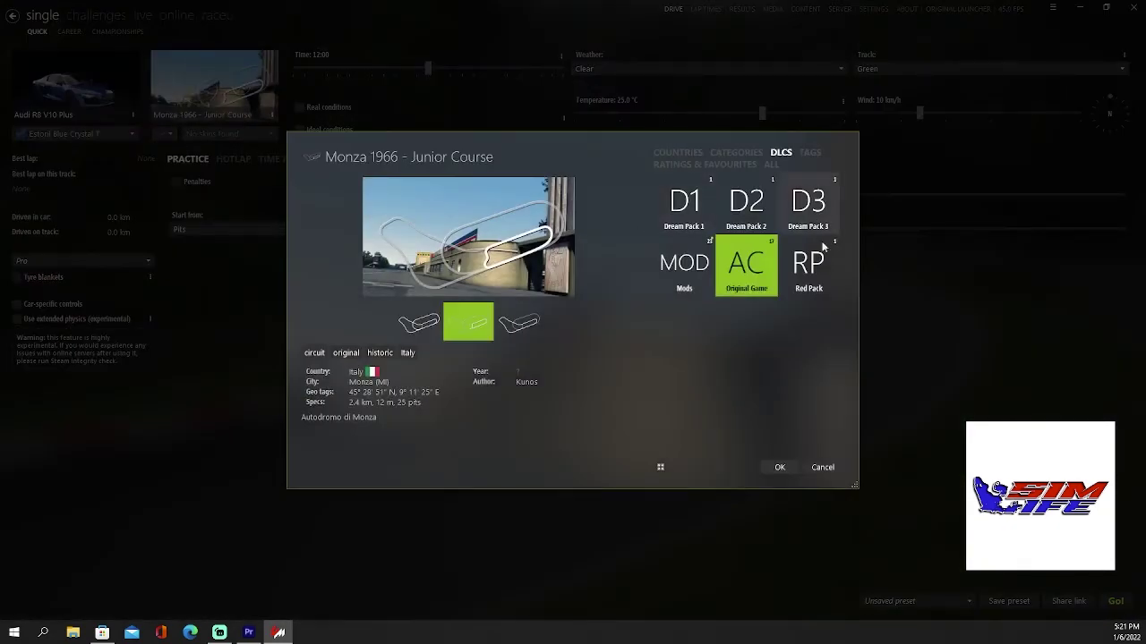
click(772, 165)
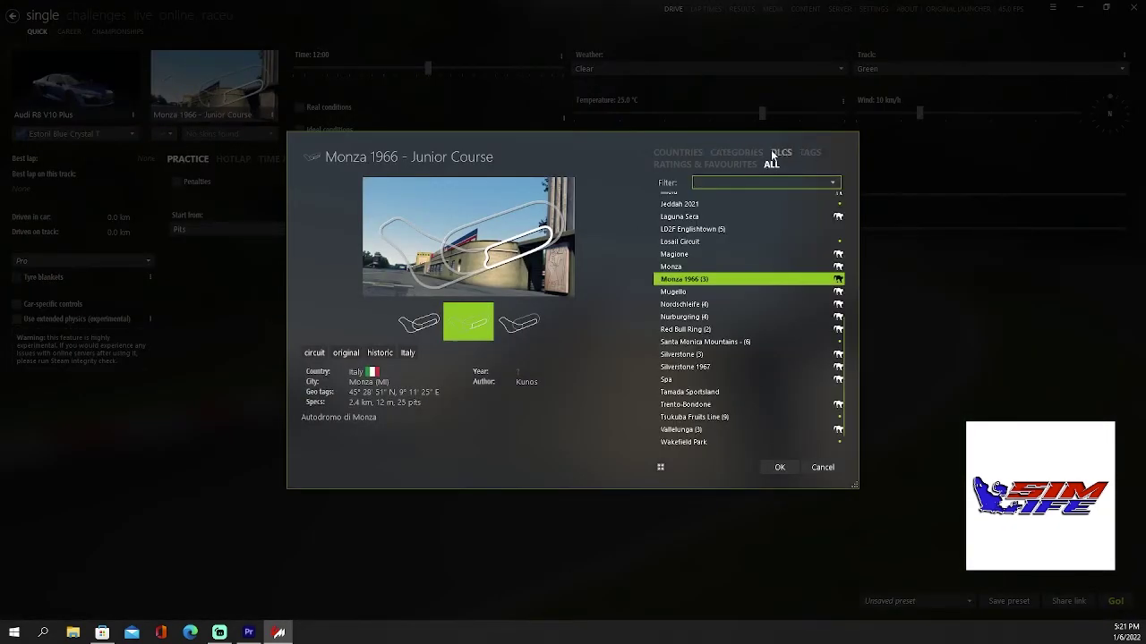
click(677, 152)
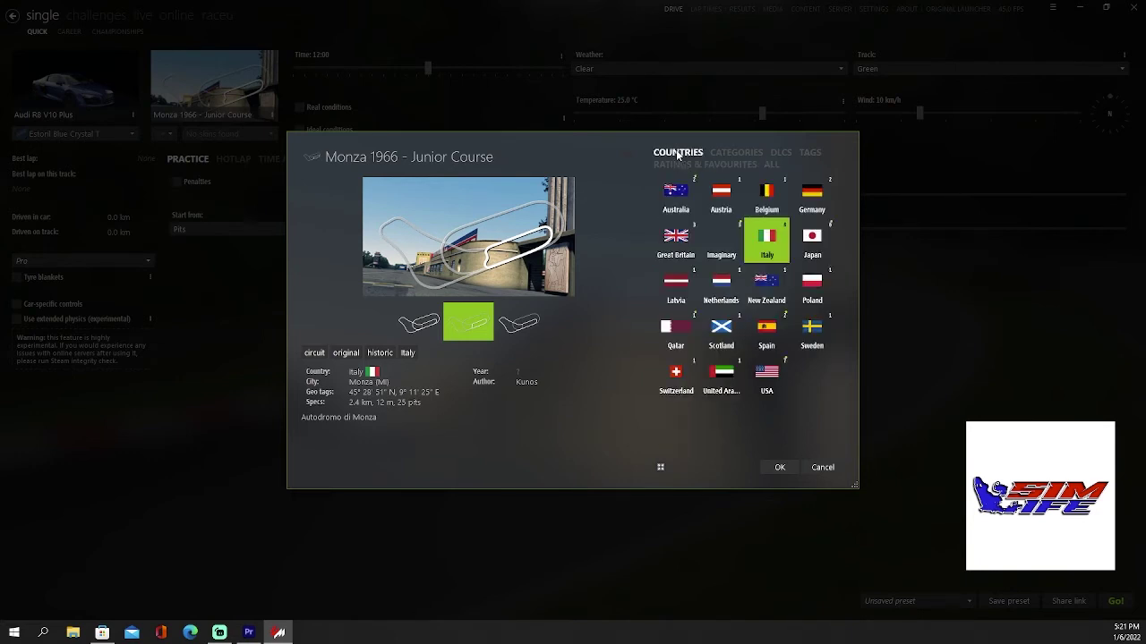
click(736, 153)
click(781, 153)
click(682, 154)
click(824, 467)
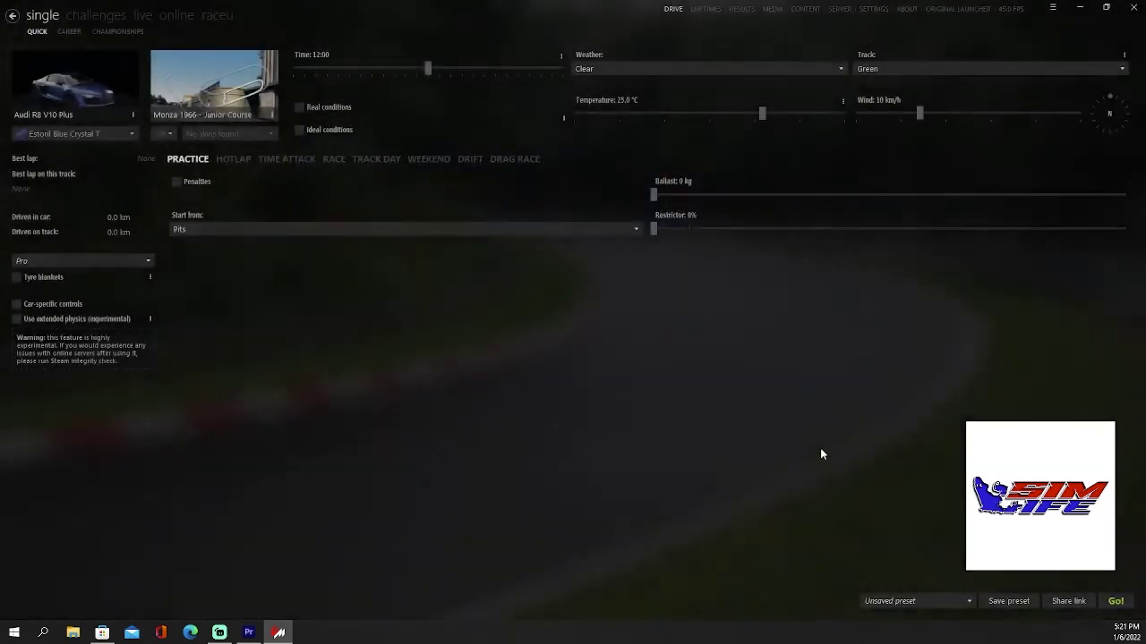